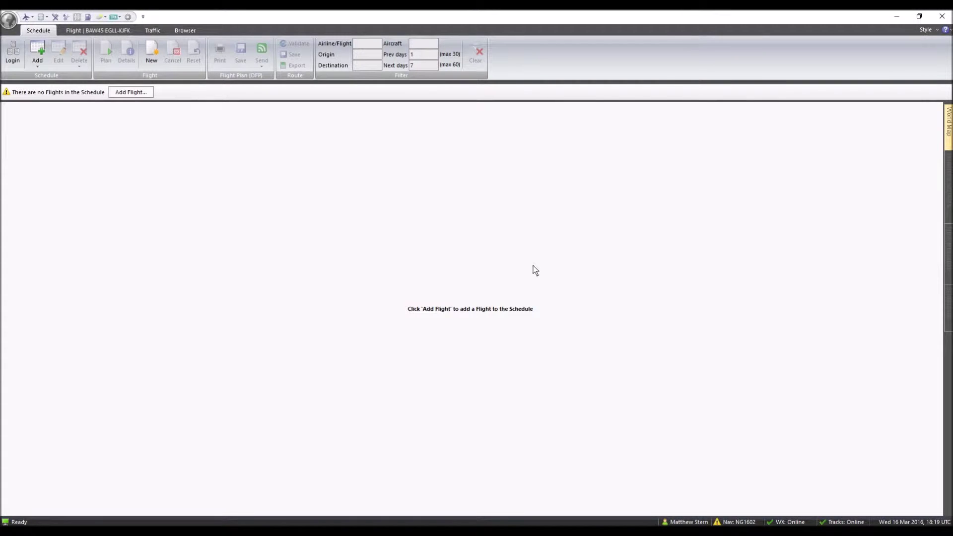
Open the aircraft database for administration
{"action": "left_click", "coordinate": [28, 18]}
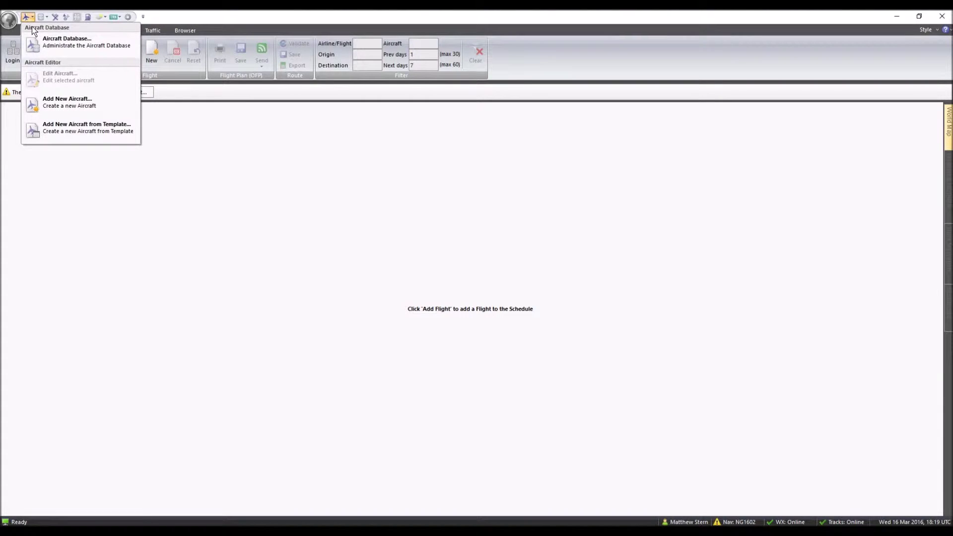
{"action": "left_click", "coordinate": [55, 43]}
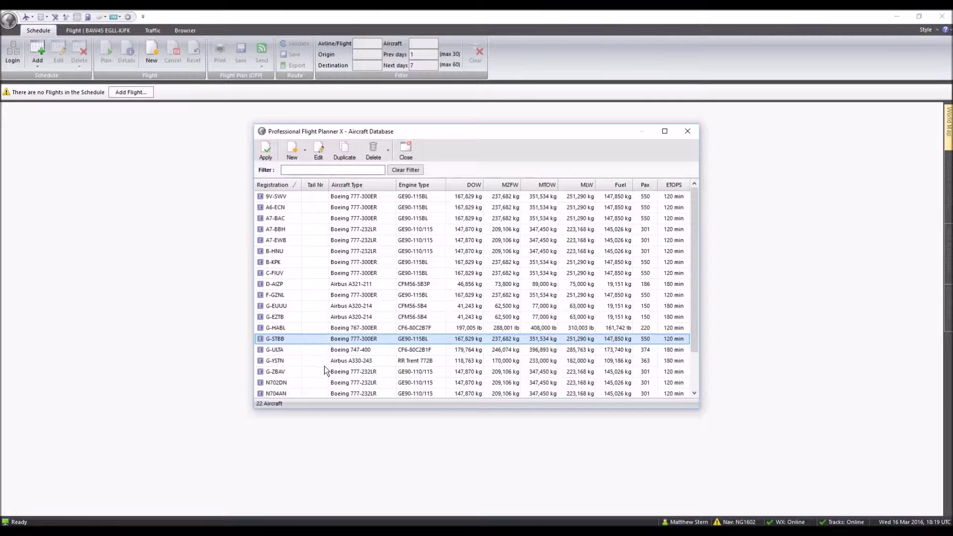
Start a new blank aircraft record and enter the registration G-UTBV
{"action": "left_click", "coordinate": [304, 150]}
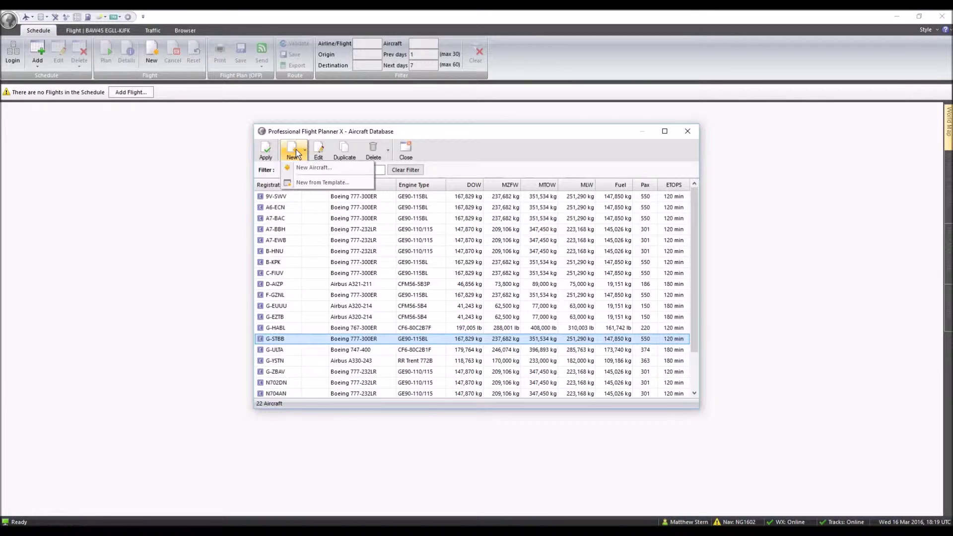
{"action": "left_click", "coordinate": [303, 168]}
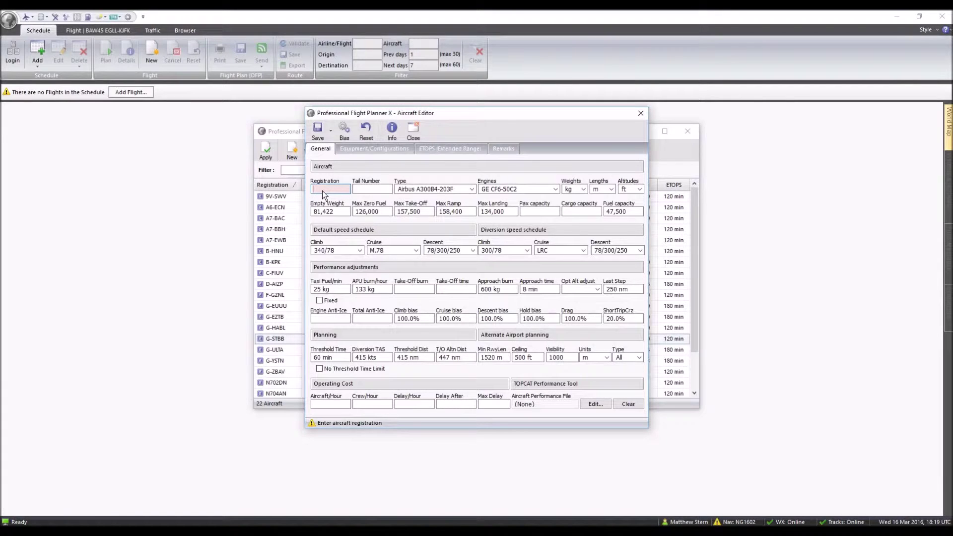
{"action": "type", "text": "G-"}
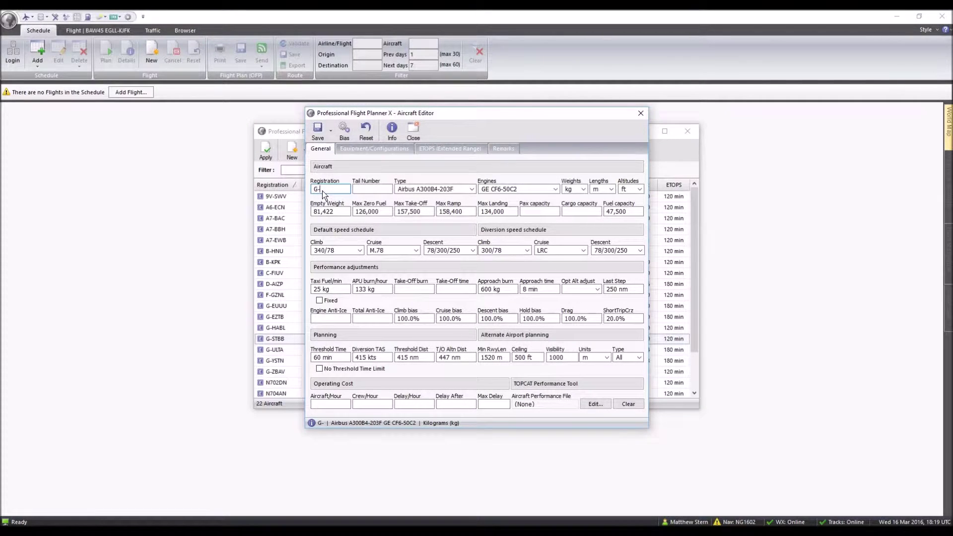
{"action": "type", "text": "UTB"}
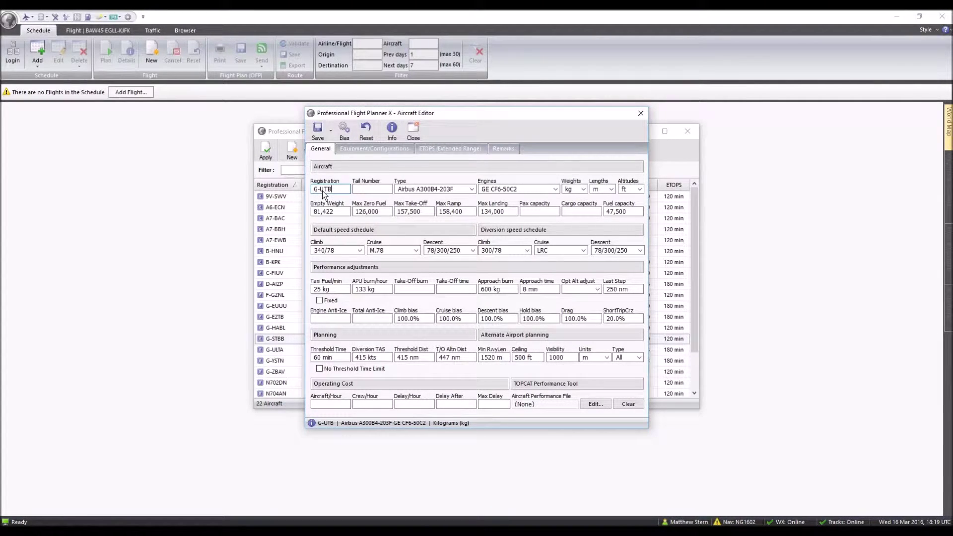
{"action": "type", "text": "V"}
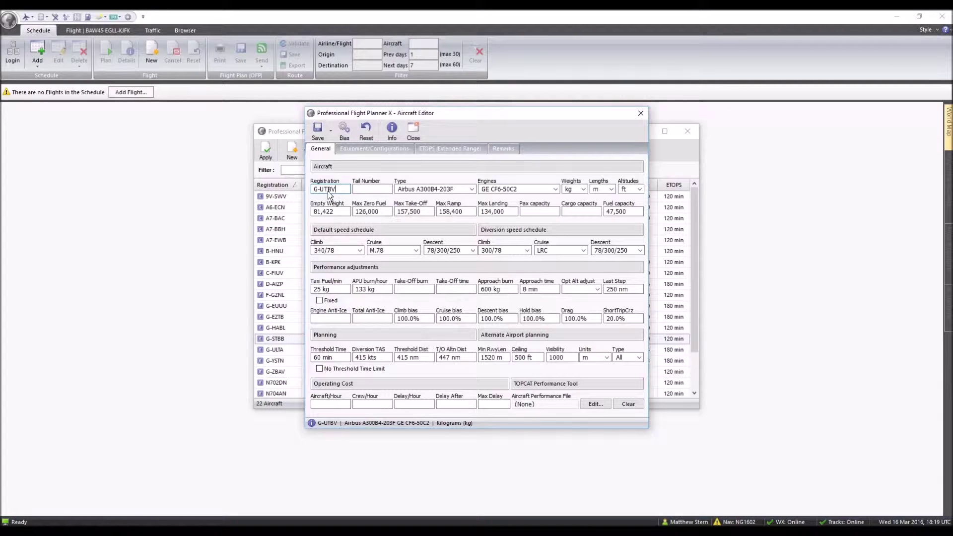
Set the new aircraft's type to Boeing 747-400 and its engines to CF6-80C2B1F
{"action": "left_click", "coordinate": [428, 189]}
{"action": "scroll", "coordinate": [432, 230], "scroll_direction": "down", "scroll_amount": 4}
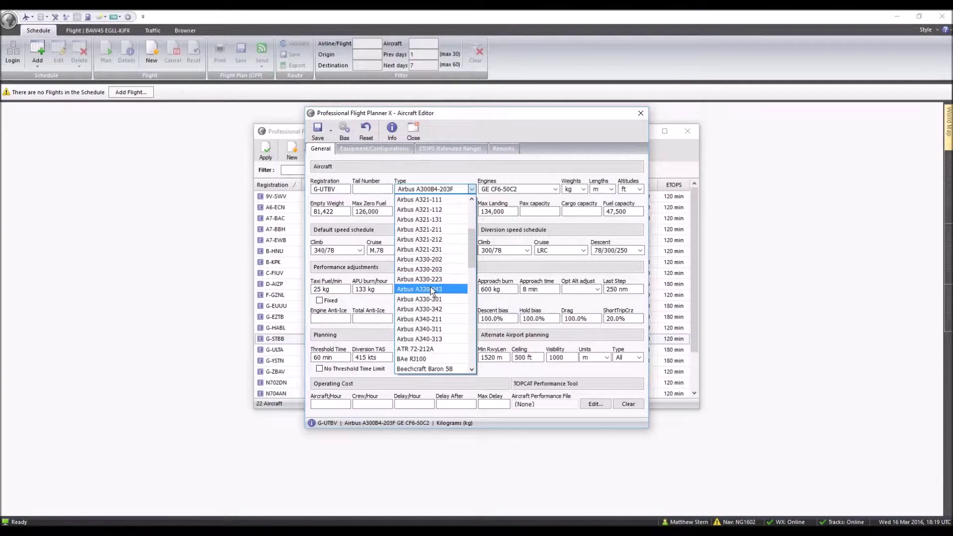
{"action": "scroll", "coordinate": [432, 276], "scroll_direction": "down", "scroll_amount": 2}
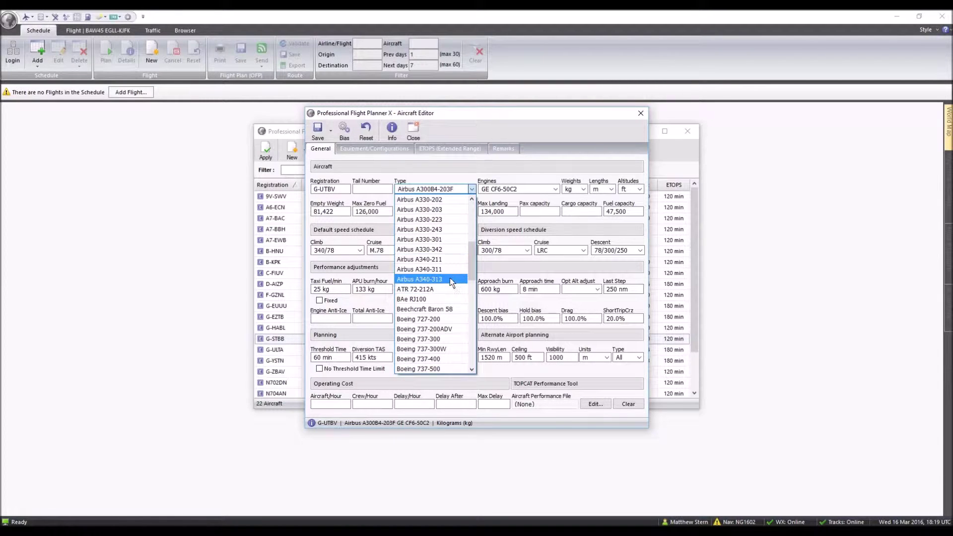
{"action": "scroll", "coordinate": [448, 263], "scroll_direction": "down", "scroll_amount": 3}
{"action": "scroll", "coordinate": [446, 270], "scroll_direction": "down", "scroll_amount": 2}
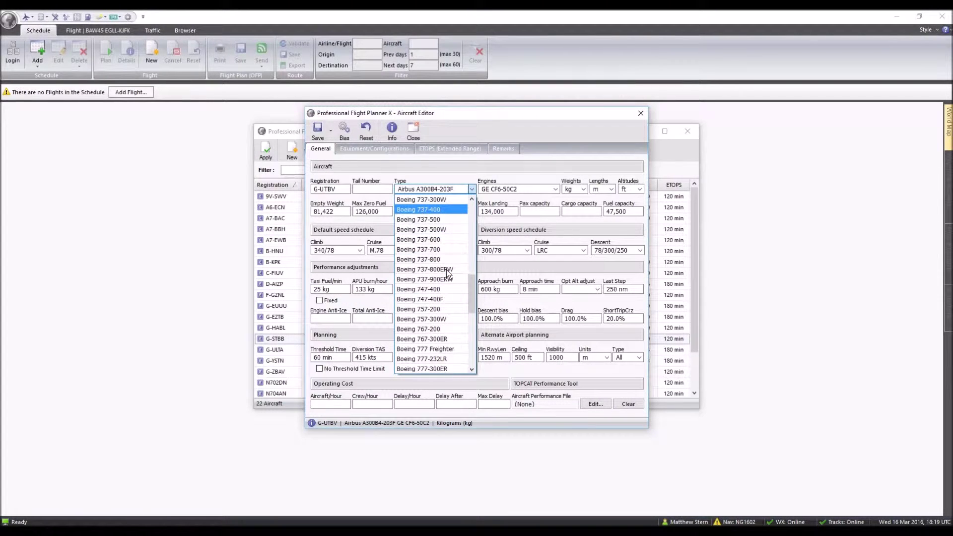
{"action": "left_click", "coordinate": [437, 289]}
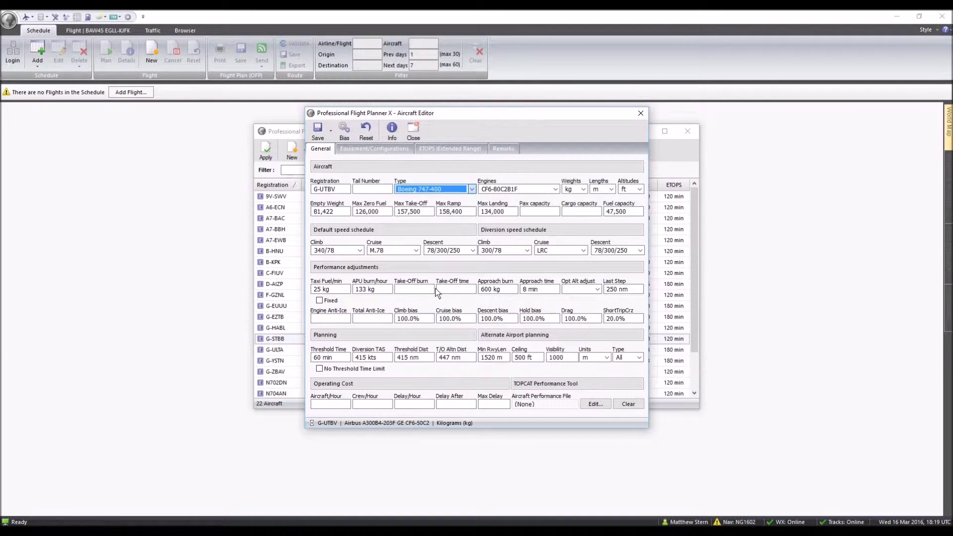
{"action": "left_click", "coordinate": [508, 191]}
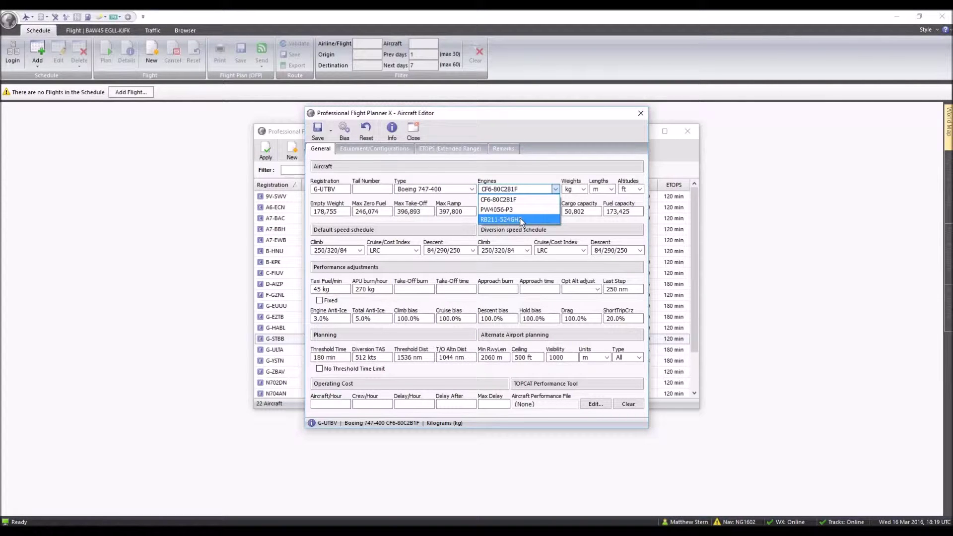
{"action": "left_click", "coordinate": [512, 200]}
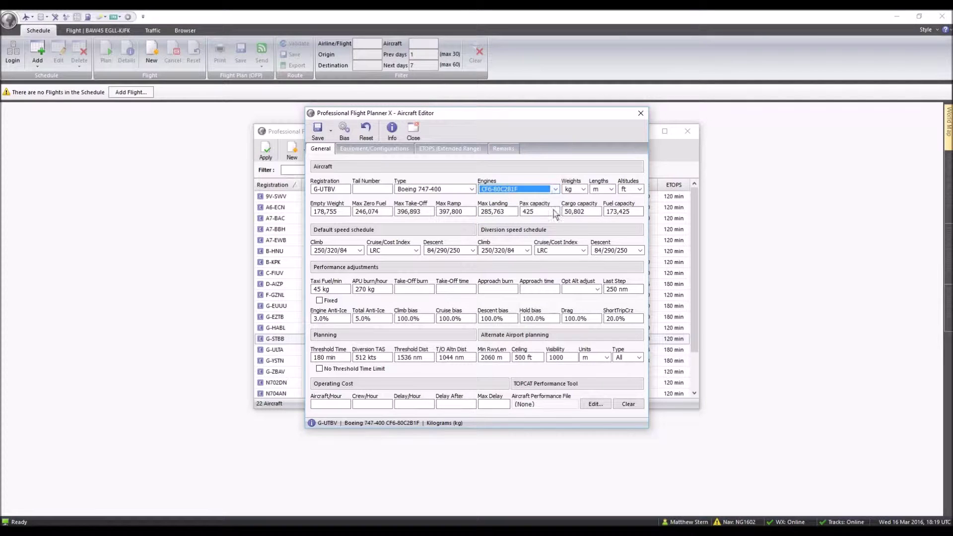
Switch the aircraft's weight units to pounds and back to kilograms, and close the editor without saving
{"action": "left_click", "coordinate": [583, 190]}
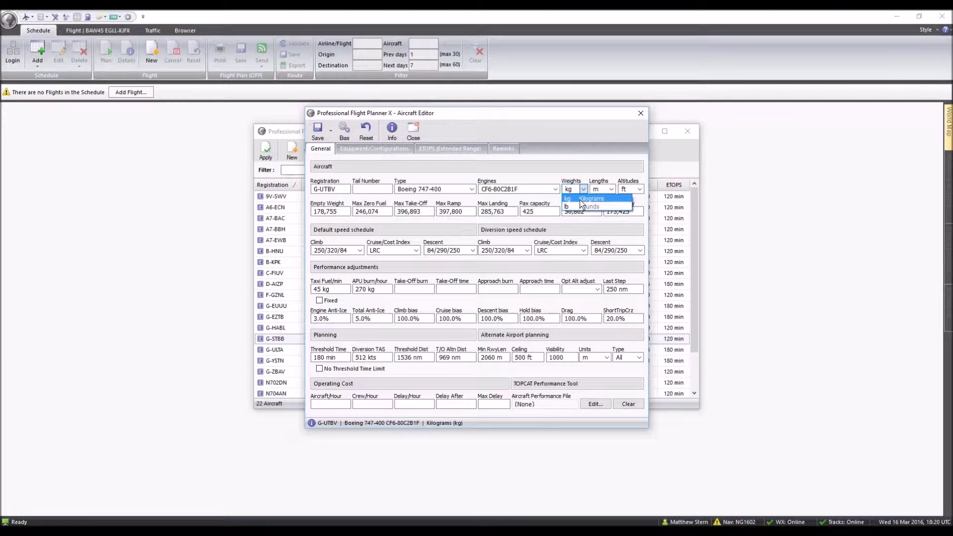
{"action": "left_click", "coordinate": [581, 199]}
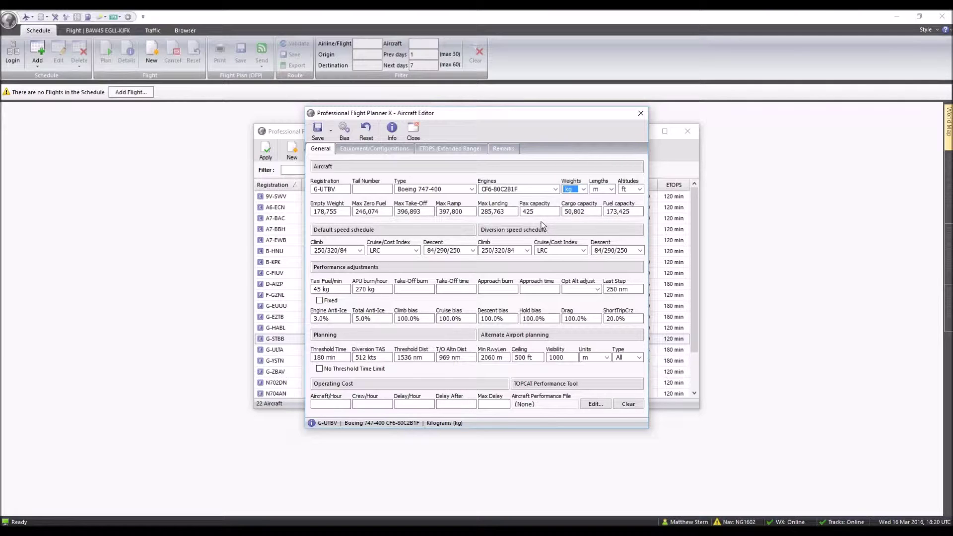
{"action": "left_click", "coordinate": [583, 191]}
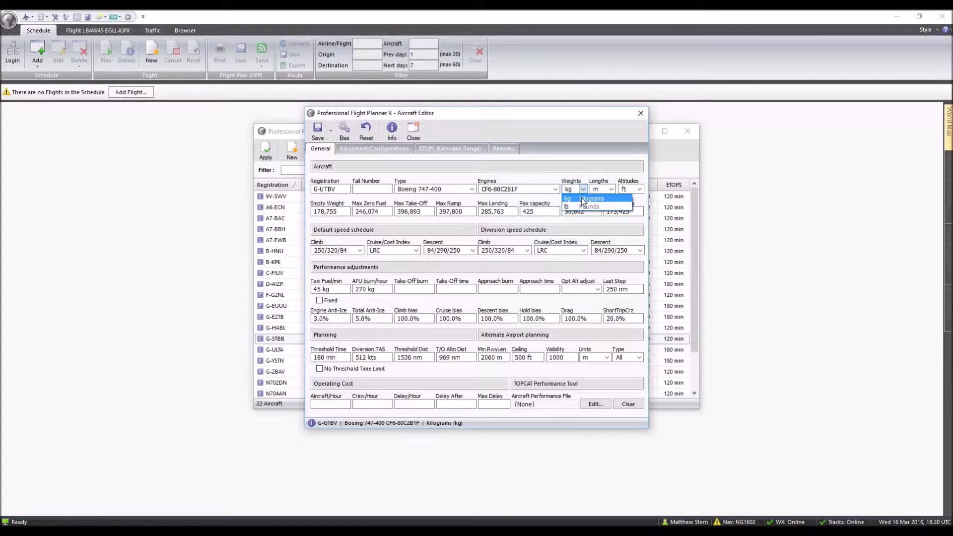
{"action": "left_click", "coordinate": [586, 205]}
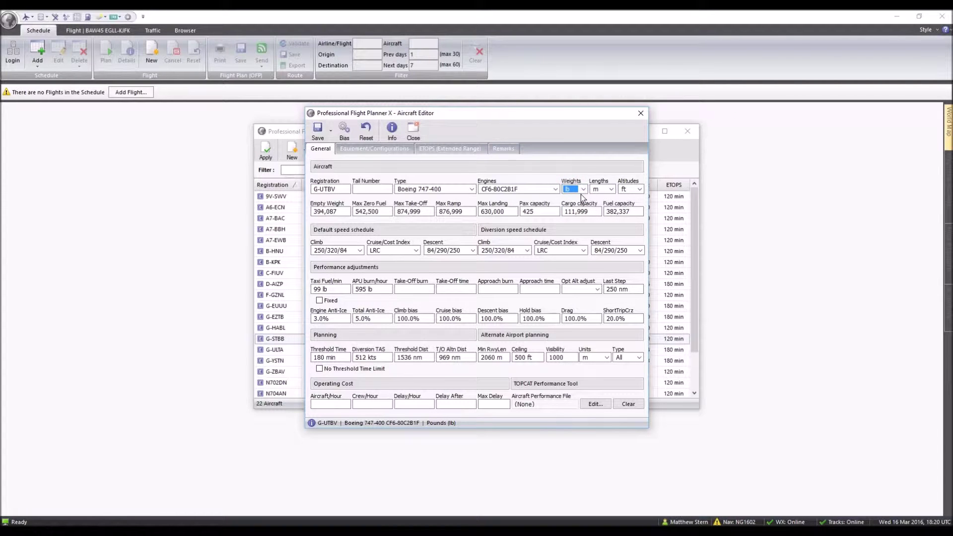
{"action": "left_click", "coordinate": [583, 191]}
{"action": "left_click", "coordinate": [583, 198]}
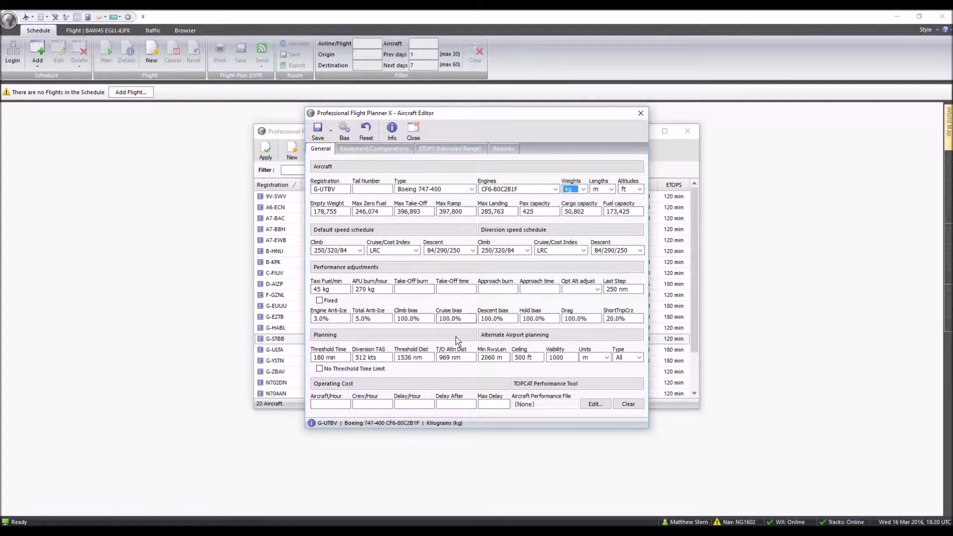
{"action": "left_click", "coordinate": [640, 113]}
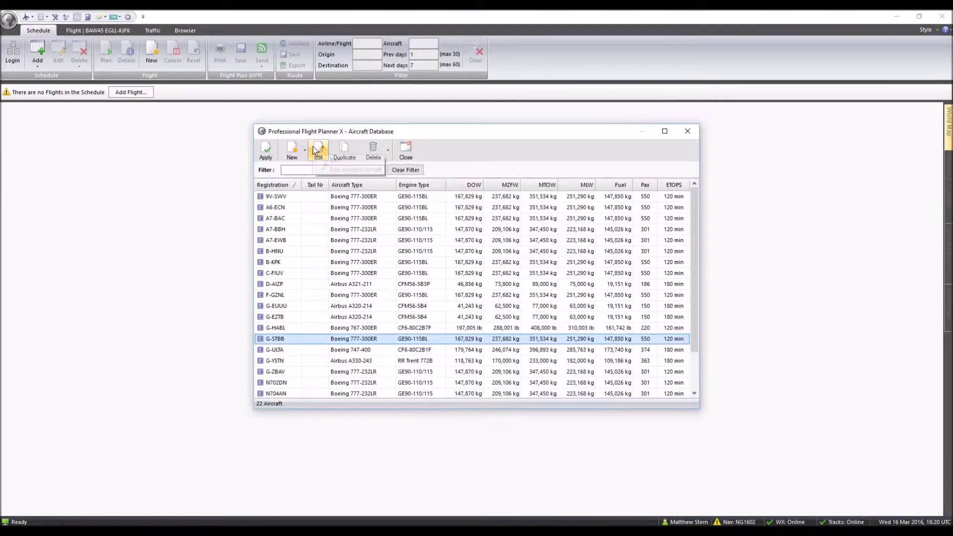
Start a new aircraft from a template so the list of aircraft templates opens
{"action": "left_click_drag", "start_coordinate": [439, 135], "coordinate": [441, 118]}
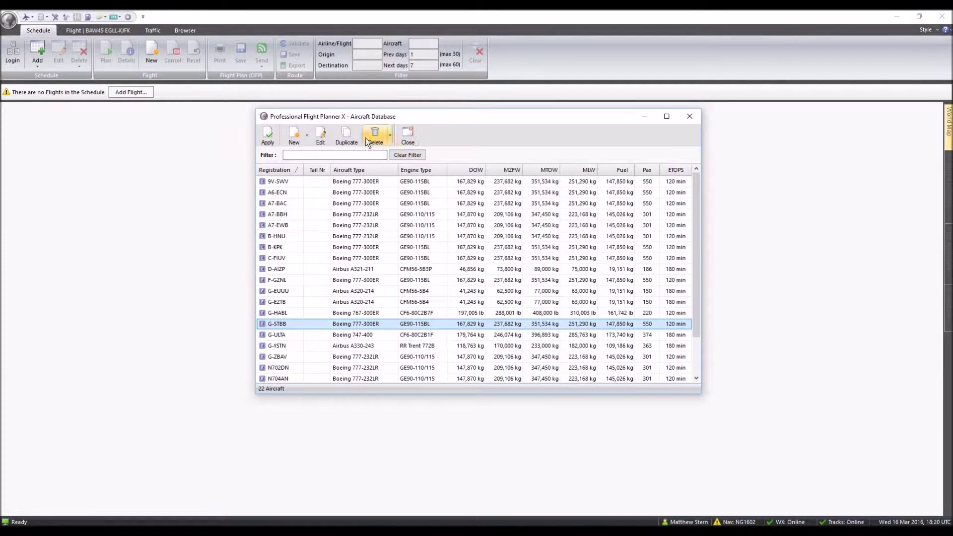
{"action": "left_click", "coordinate": [303, 138]}
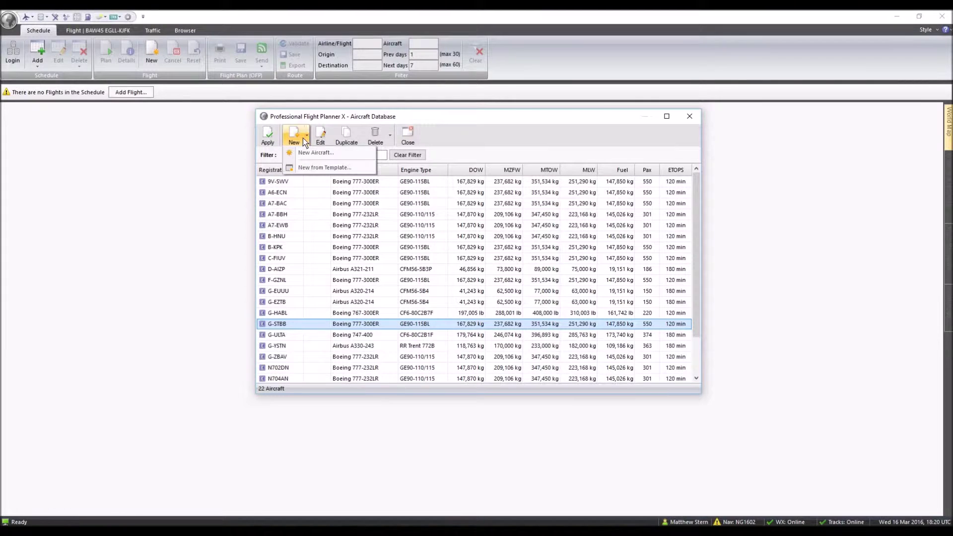
{"action": "left_click", "coordinate": [324, 168]}
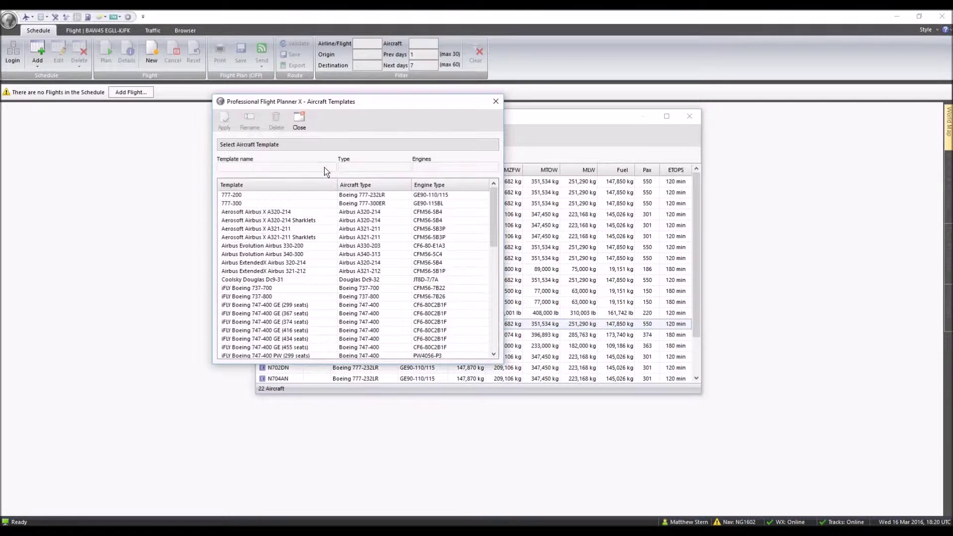
{"action": "left_click_drag", "start_coordinate": [370, 102], "coordinate": [420, 68]}
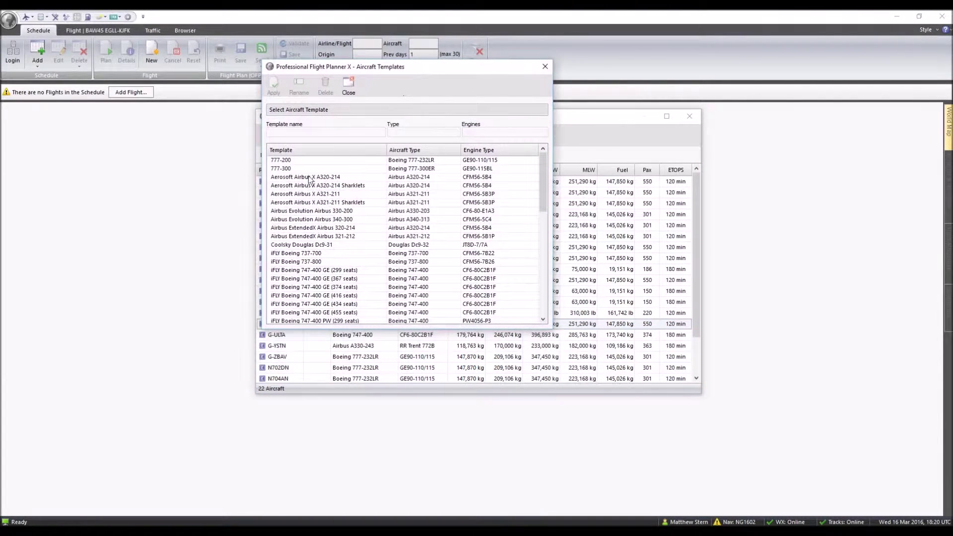
Examine the available aircraft templates, including the Aerosoft Airbus, iFLY Boeing 747-400 and PMDG variants
{"action": "left_click", "coordinate": [339, 178]}
{"action": "left_click", "coordinate": [336, 194]}
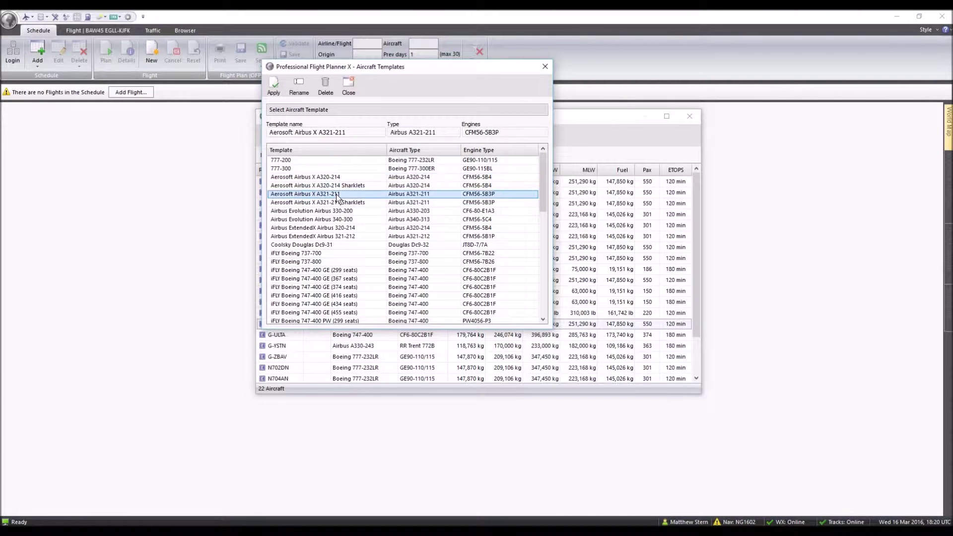
{"action": "scroll", "coordinate": [365, 238], "scroll_direction": "down", "scroll_amount": 4}
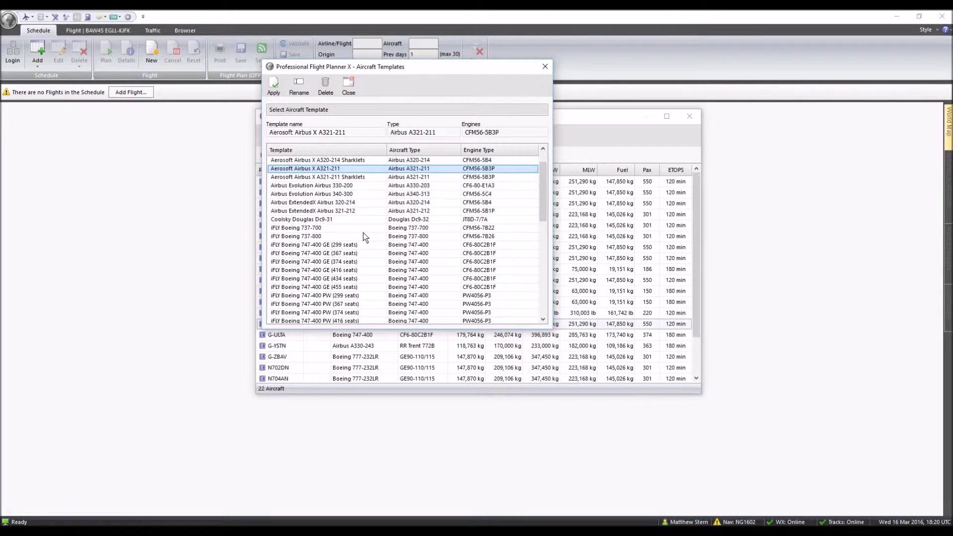
{"action": "left_click", "coordinate": [324, 203]}
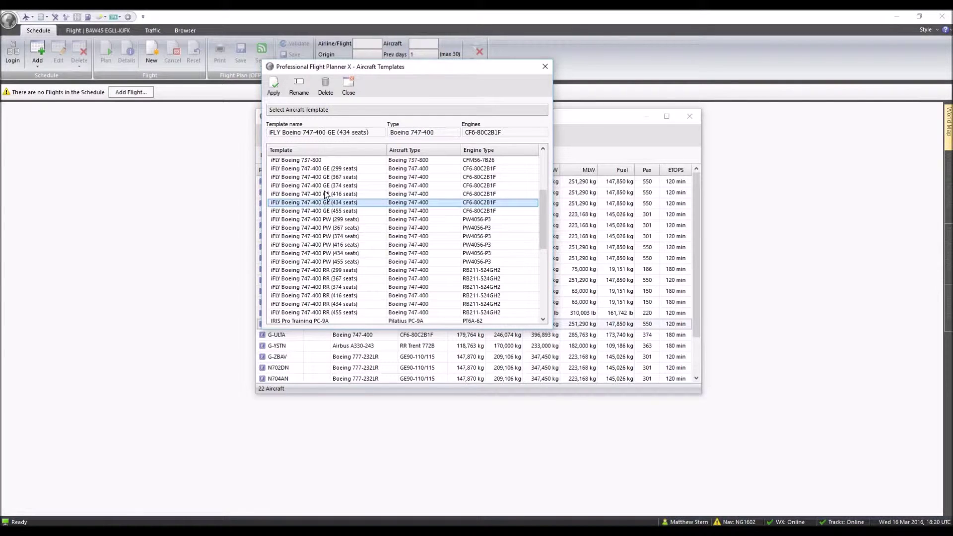
{"action": "left_click", "coordinate": [336, 169]}
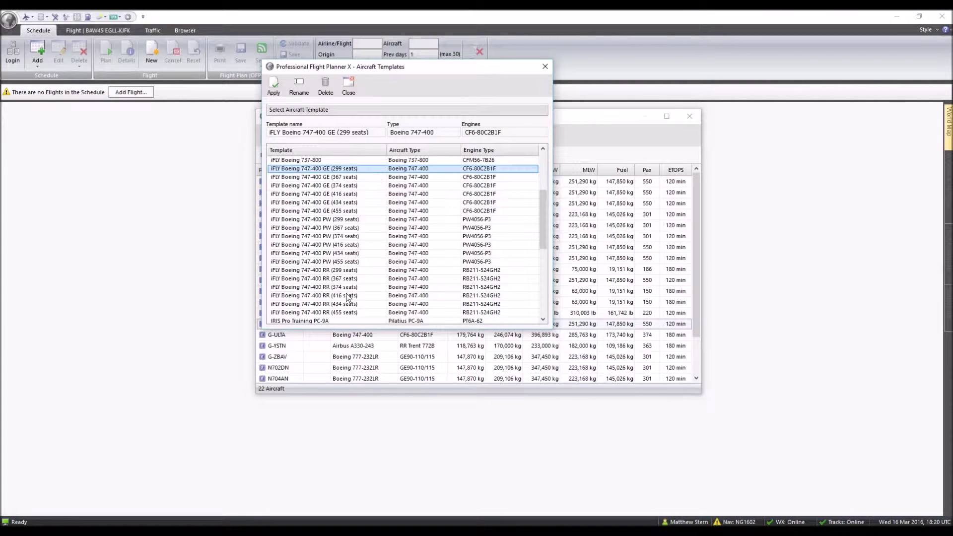
{"action": "scroll", "coordinate": [354, 303], "scroll_direction": "down", "scroll_amount": 7}
{"action": "scroll", "coordinate": [352, 304], "scroll_direction": "down", "scroll_amount": 4}
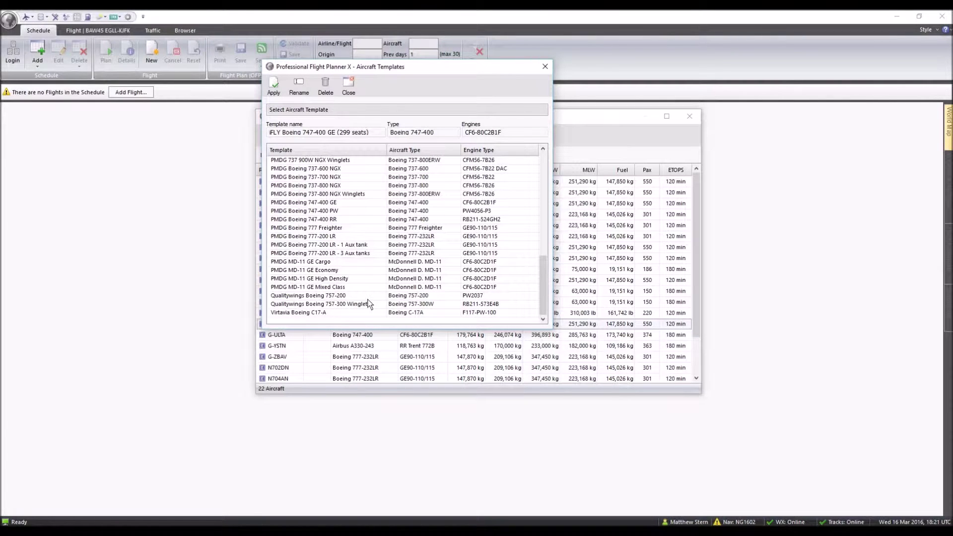
{"action": "scroll", "coordinate": [323, 313], "scroll_direction": "up", "scroll_amount": 2}
{"action": "scroll", "coordinate": [324, 306], "scroll_direction": "up", "scroll_amount": 1}
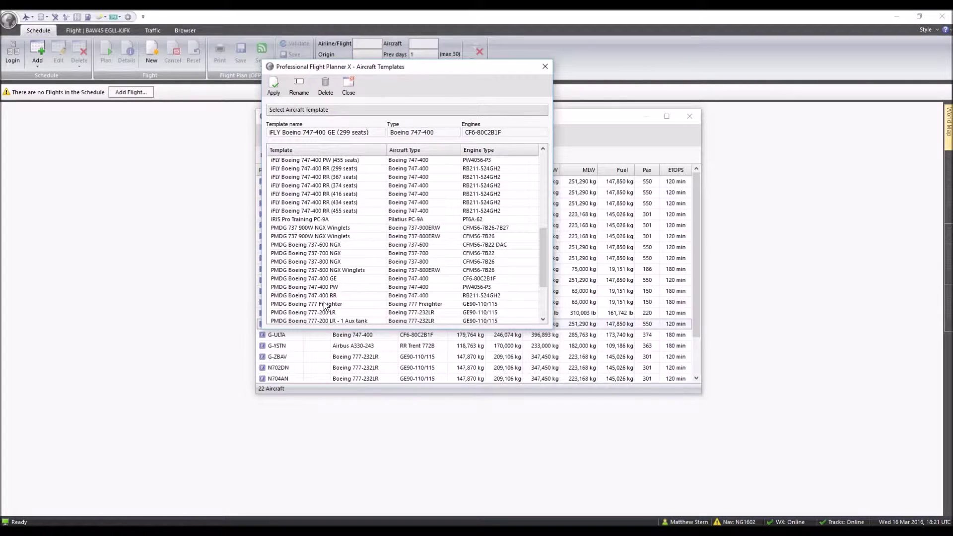
{"action": "scroll", "coordinate": [320, 238], "scroll_direction": "up", "scroll_amount": 4}
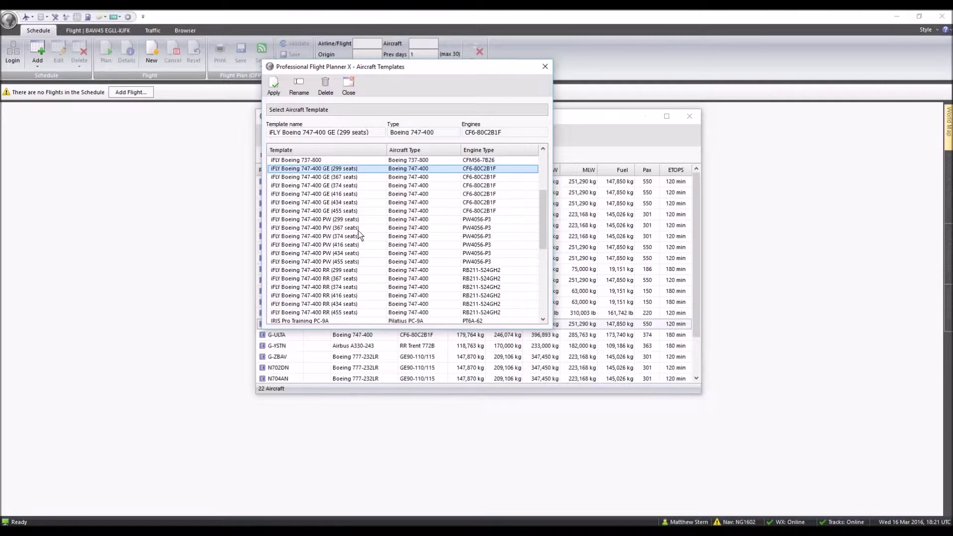
Apply the iFLY Boeing 747-400 RR (374 seats) template and enter the registration G-UTBV
{"action": "left_click", "coordinate": [353, 288]}
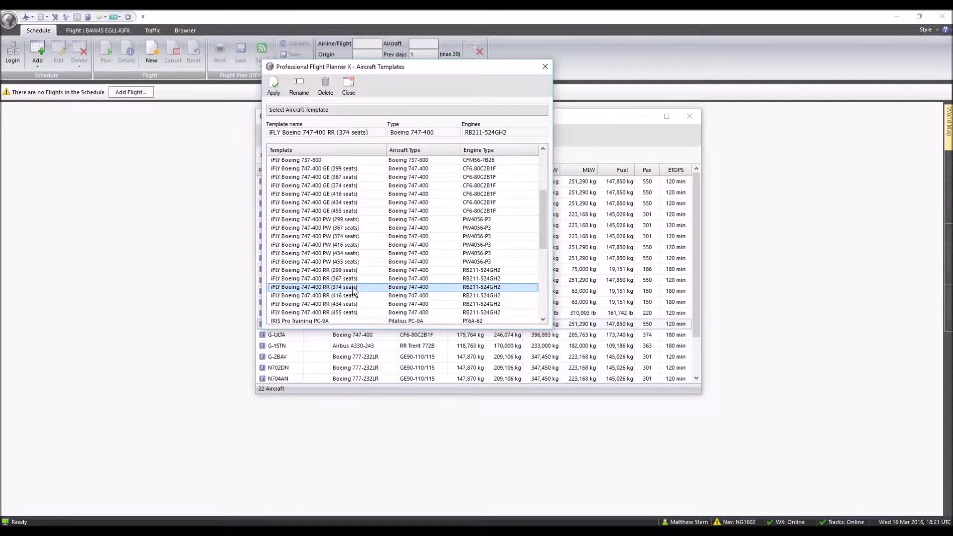
{"action": "left_click", "coordinate": [278, 90]}
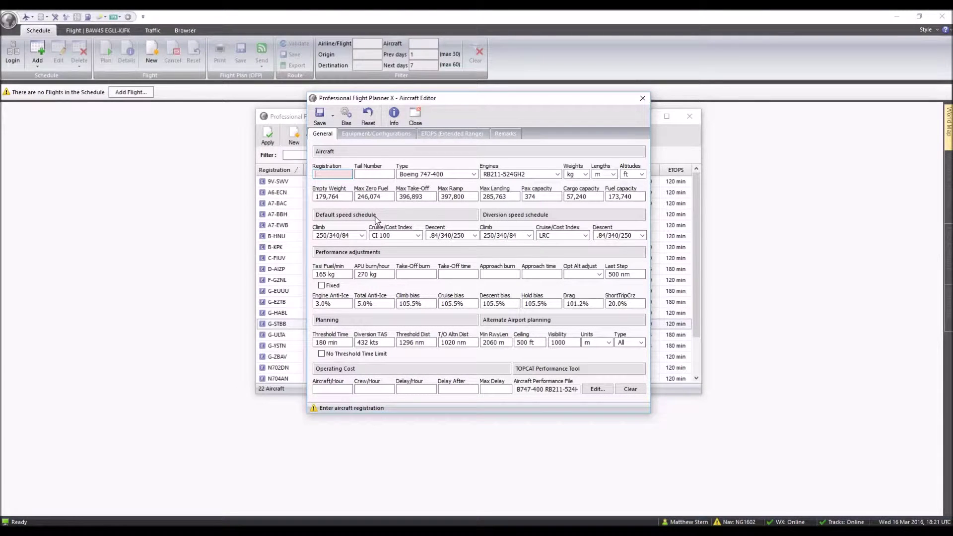
{"action": "type", "text": "G-"}
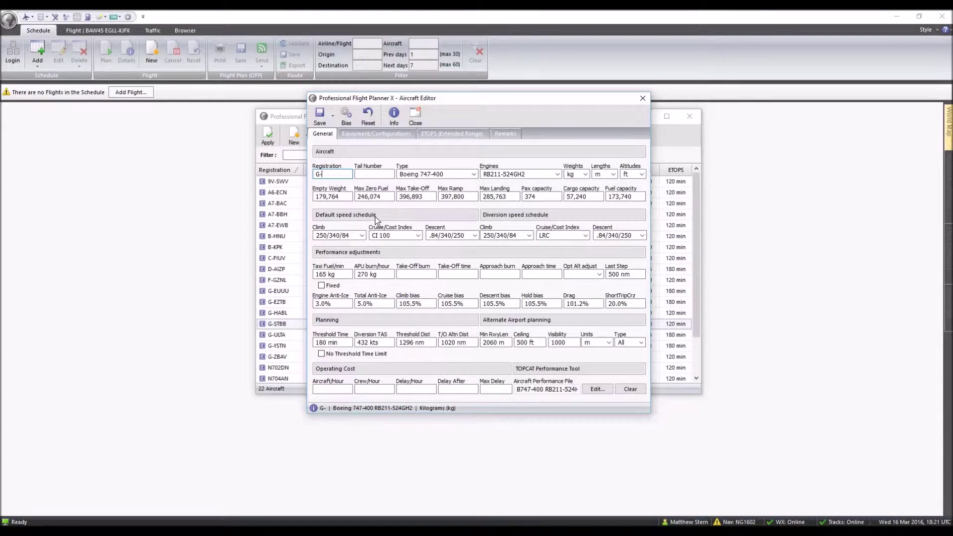
{"action": "type", "text": "UTB"}
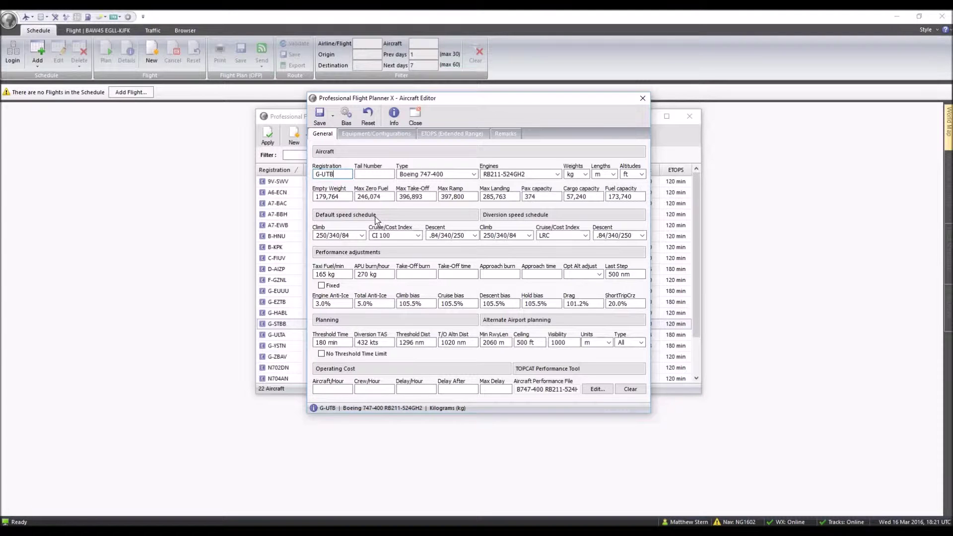
{"action": "type", "text": "V"}
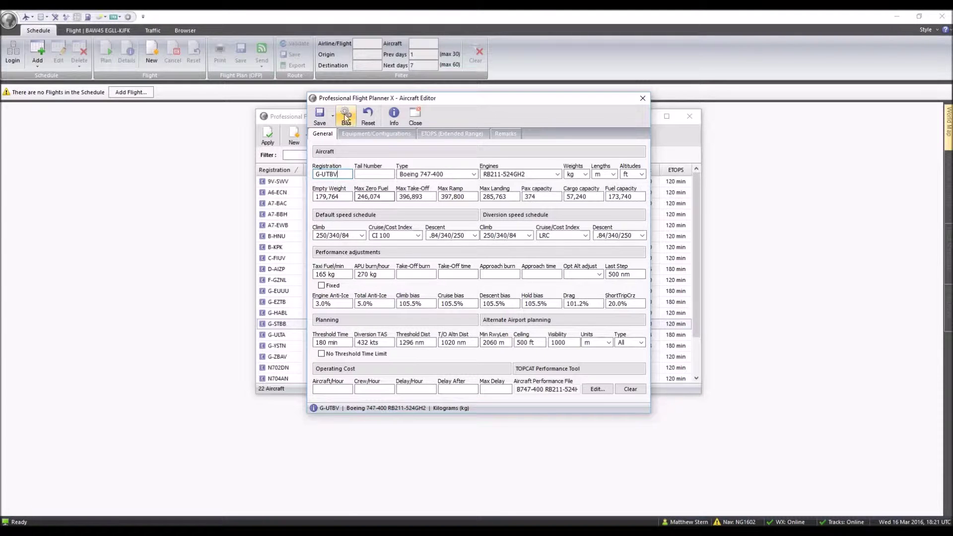
Save the G-UTBV aircraft and close the aircraft database
{"action": "left_click", "coordinate": [322, 119]}
{"action": "left_click", "coordinate": [341, 133]}
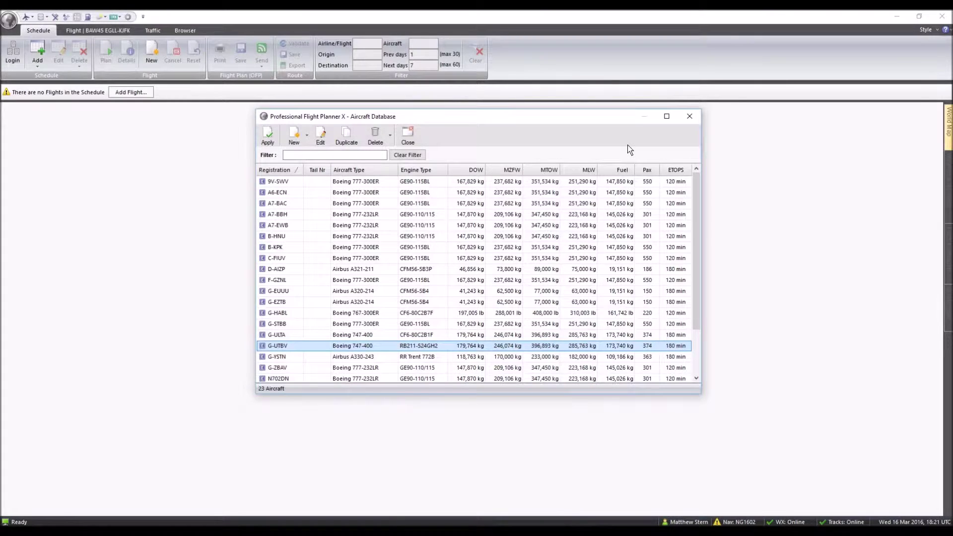
{"action": "left_click", "coordinate": [690, 117]}
Add a schedule flight for airline BAW with flight number 32, from EGLL to KJFK
{"action": "left_click", "coordinate": [134, 93]}
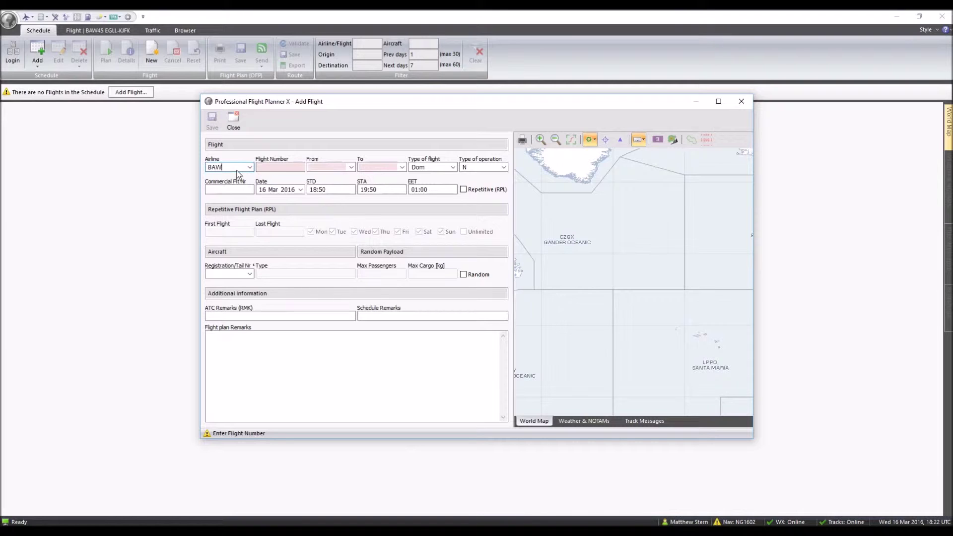
{"action": "left_click", "coordinate": [281, 169]}
{"action": "type", "text": "32"}
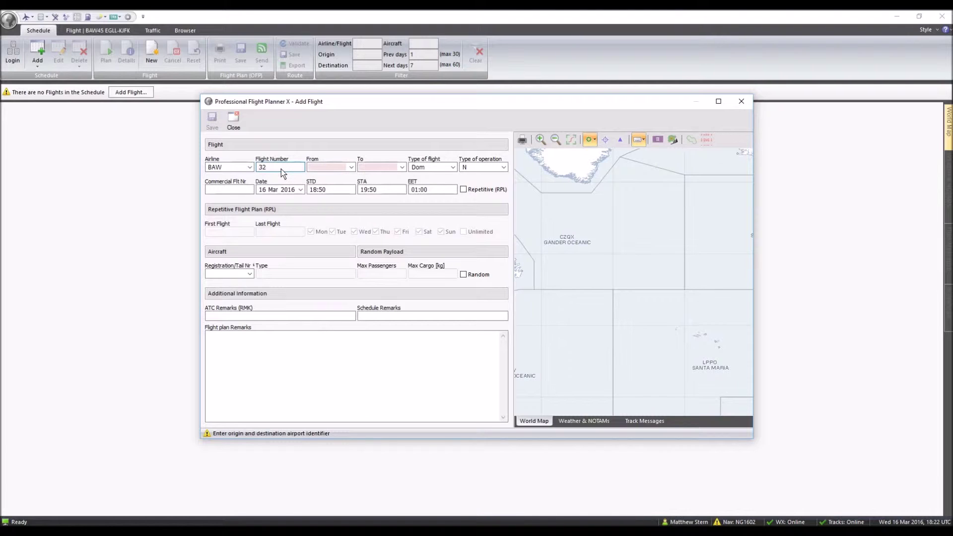
{"action": "type", "text": "EGLL"}
{"action": "key", "text": "Tab"}
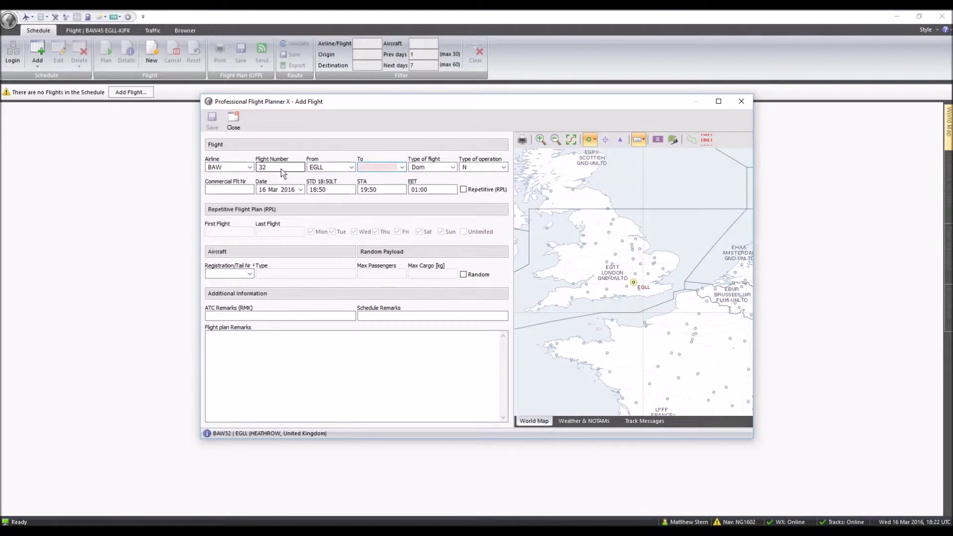
{"action": "type", "text": "KJFK"}
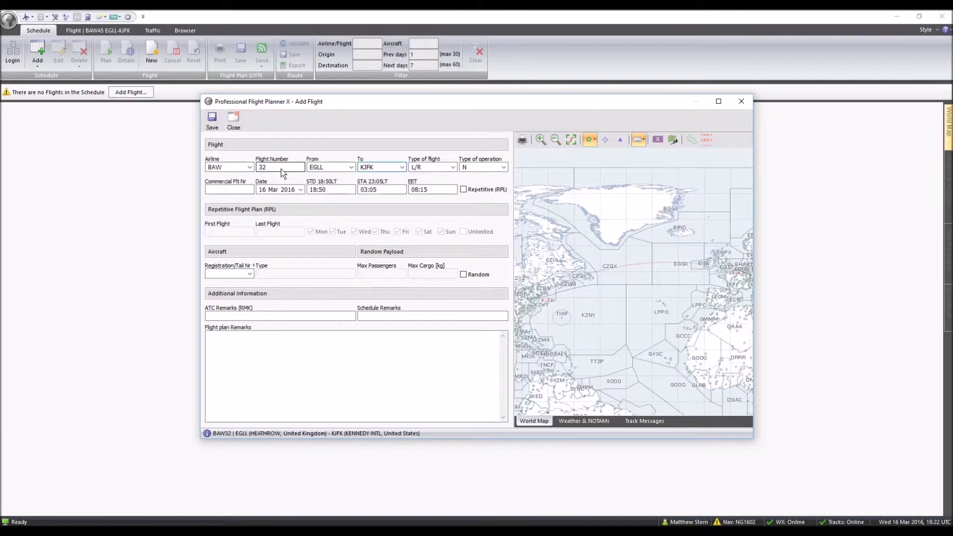
{"action": "key", "text": "Tab"}
Set the type of flight to L/R (Long Range Flight) and the type of operation to S (Scheduled Air Service)
{"action": "left_click", "coordinate": [433, 168]}
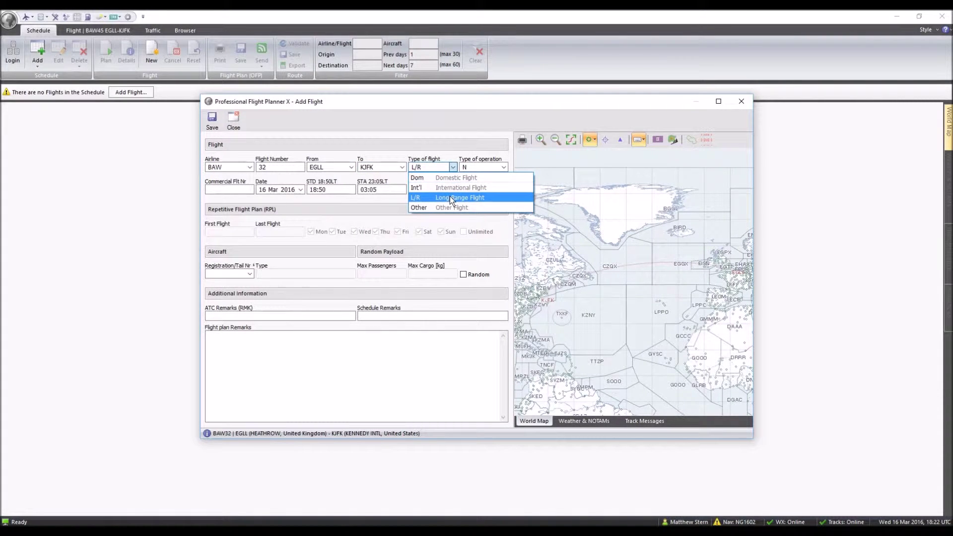
{"action": "left_click", "coordinate": [502, 197]}
{"action": "left_click", "coordinate": [504, 168]}
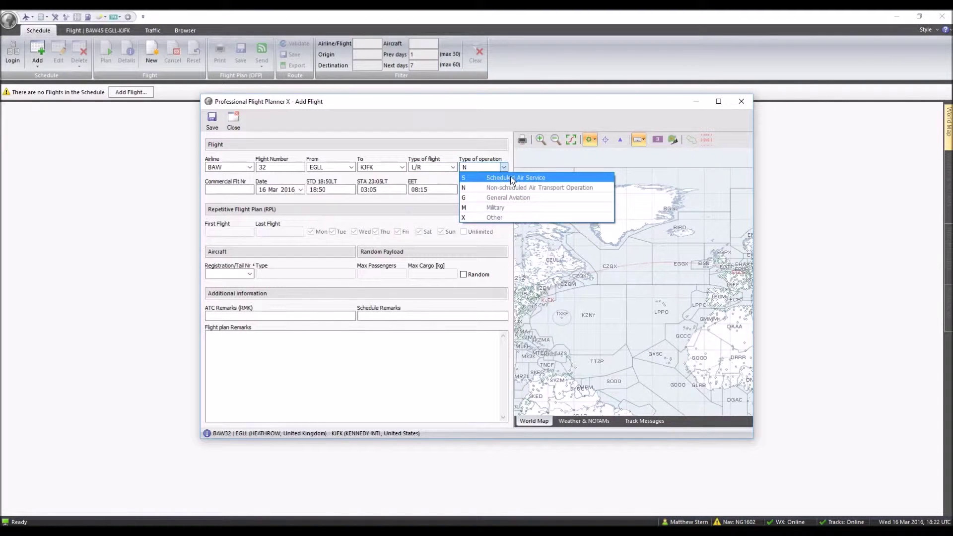
{"action": "left_click", "coordinate": [551, 177]}
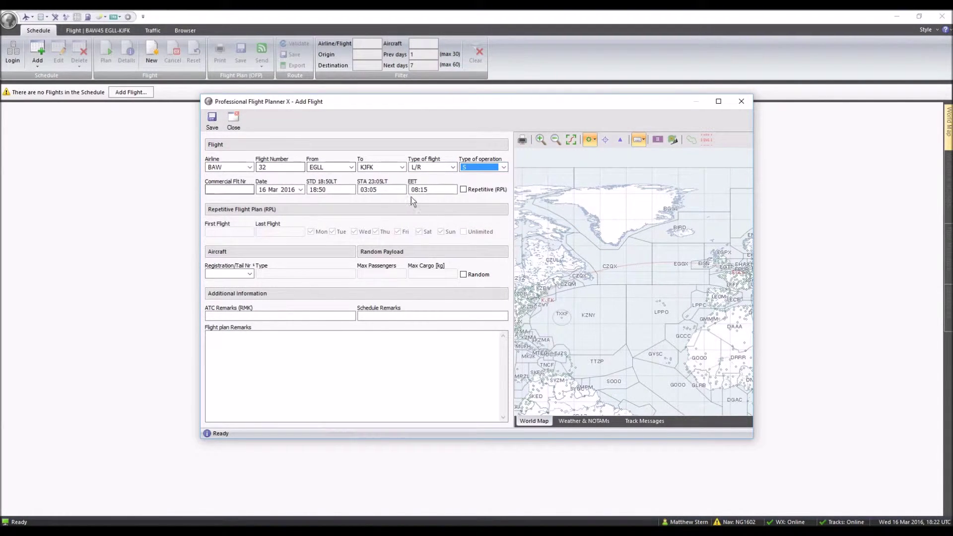
Enter the commercial flight number BA032 and set the scheduled departure time to 19:00
{"action": "left_click", "coordinate": [233, 191]}
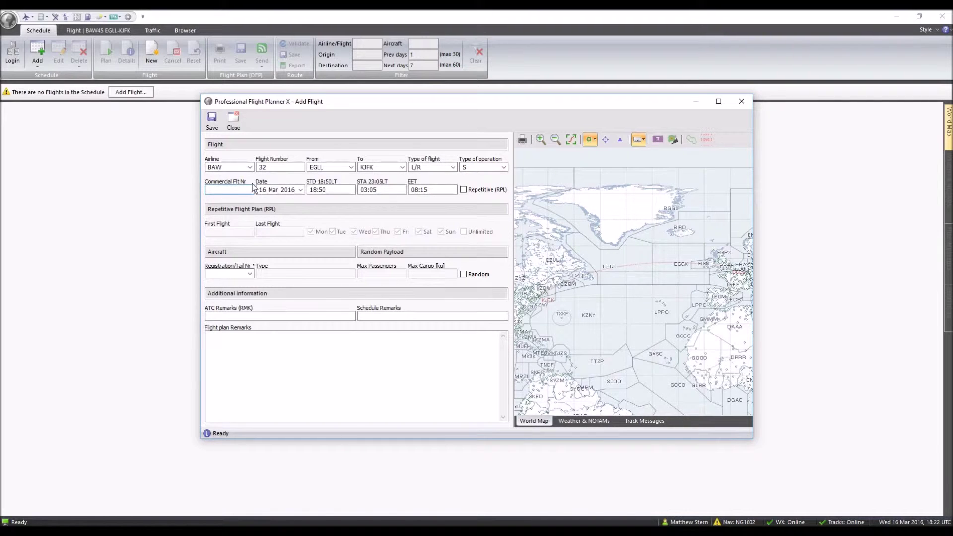
{"action": "type", "text": "BA"}
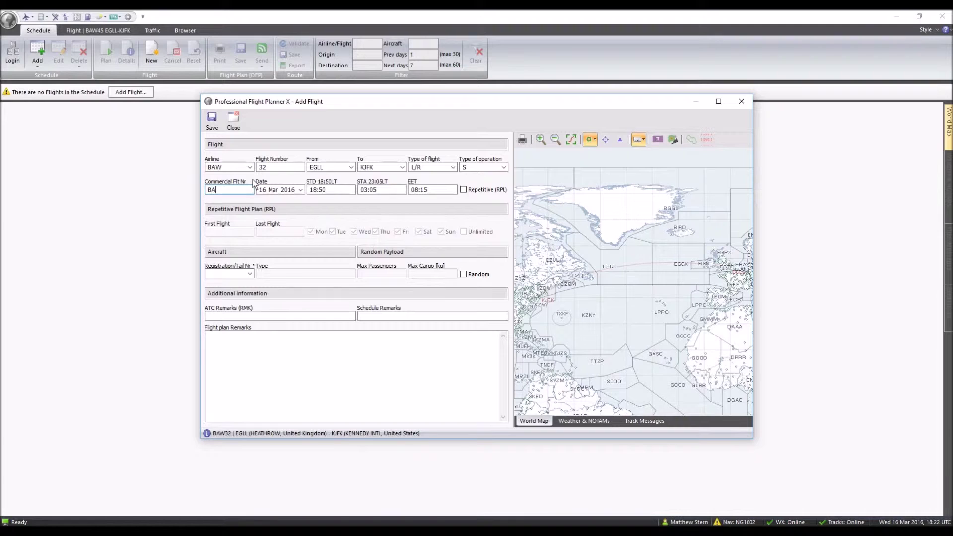
{"action": "type", "text": "032"}
{"action": "left_click", "coordinate": [283, 189]}
{"action": "left_click", "coordinate": [344, 191]}
{"action": "type", "text": "1900"}
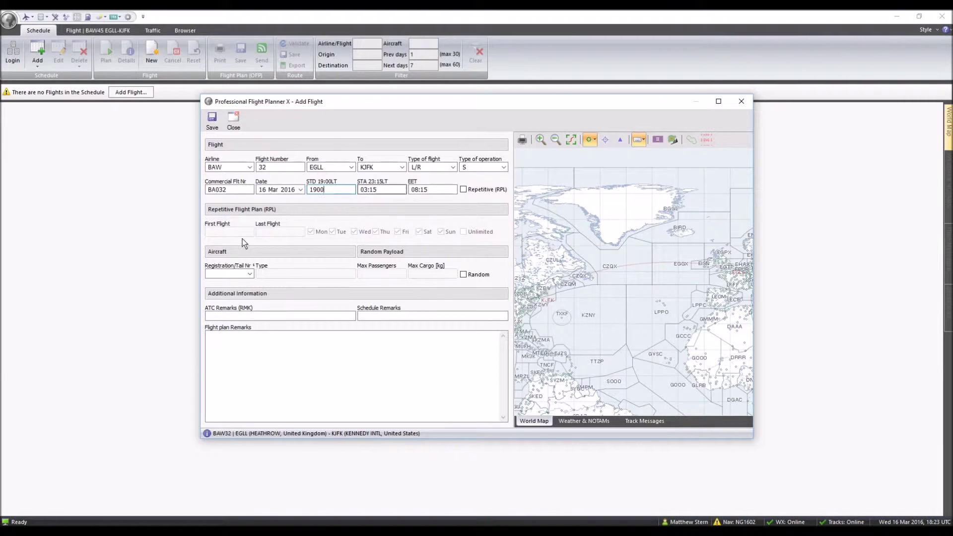
Assign aircraft G-UTBV to the flight and save it to the schedule
{"action": "left_click", "coordinate": [250, 275]}
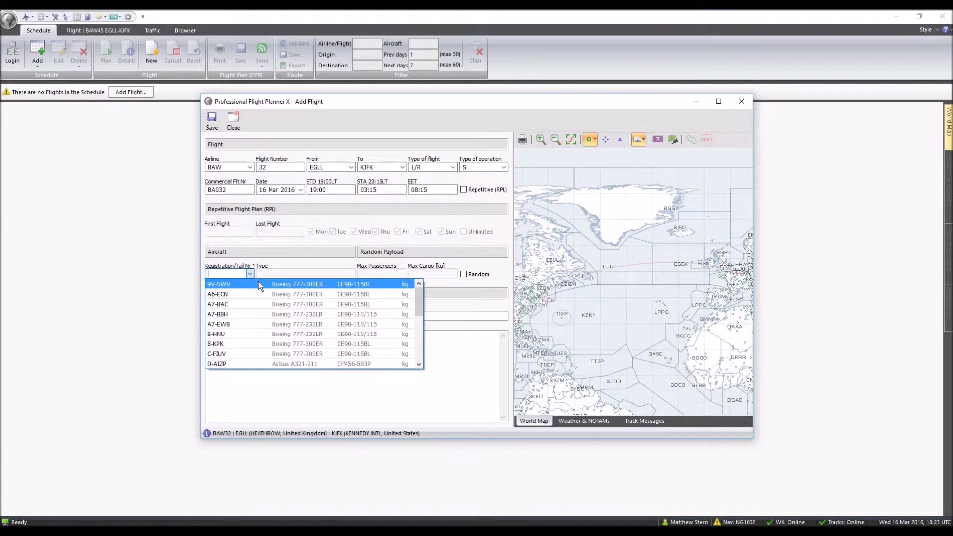
{"action": "scroll", "coordinate": [271, 305], "scroll_direction": "down", "scroll_amount": 3}
{"action": "scroll", "coordinate": [274, 318], "scroll_direction": "down", "scroll_amount": 1}
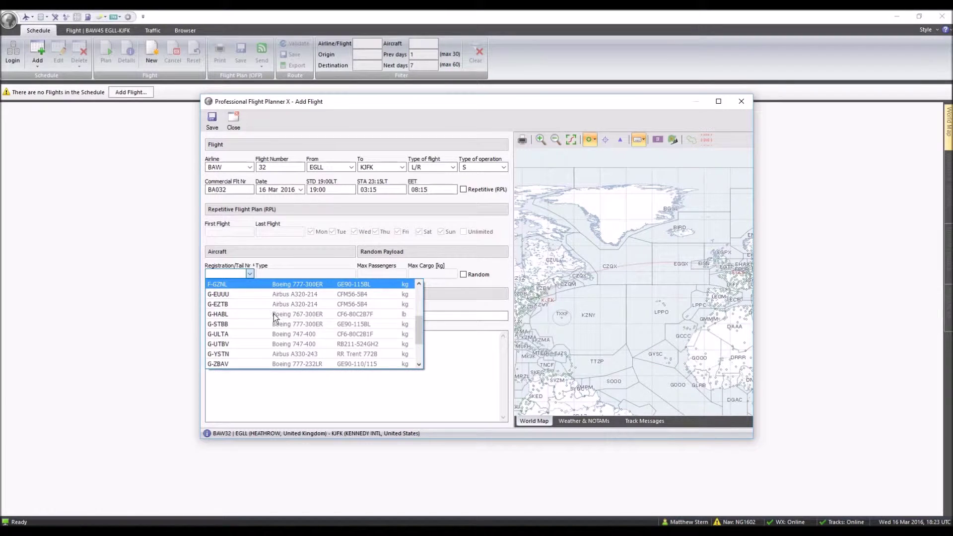
{"action": "left_click", "coordinate": [241, 342]}
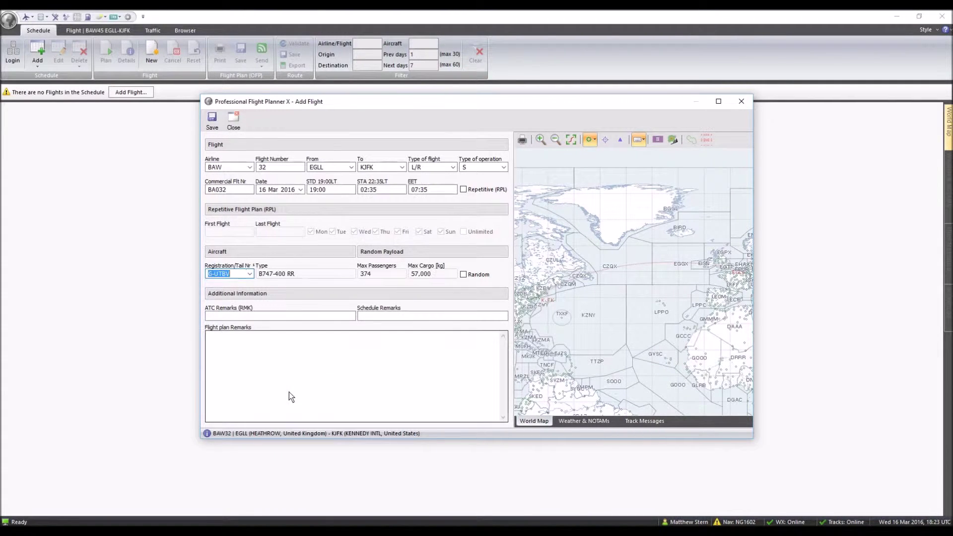
{"action": "left_click", "coordinate": [216, 120]}
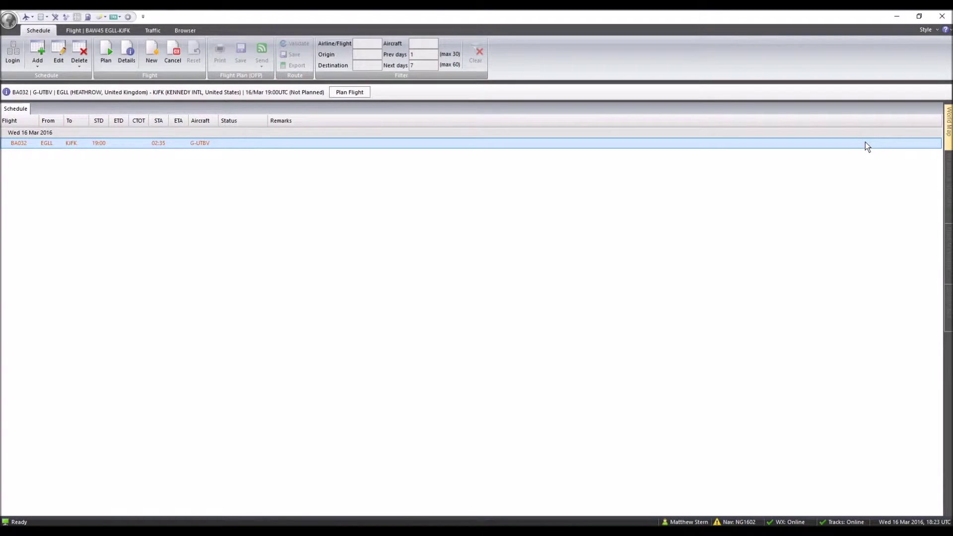
Show the world map and pin it beside the schedule
{"action": "mouse_move", "coordinate": [949, 138]}
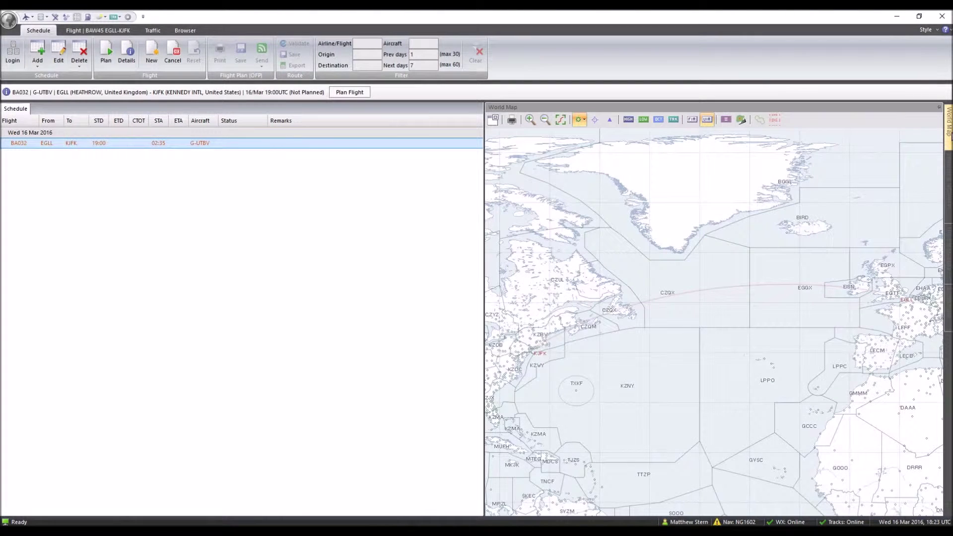
{"action": "left_click", "coordinate": [939, 108]}
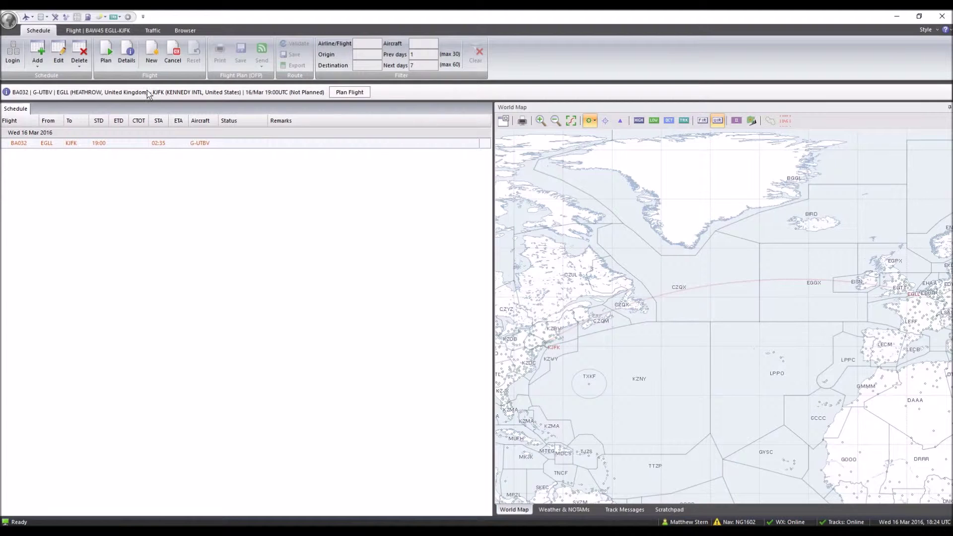
Open flight BA032 for planning, then fill in a random payload and find the destination alternates
{"action": "left_click", "coordinate": [349, 92]}
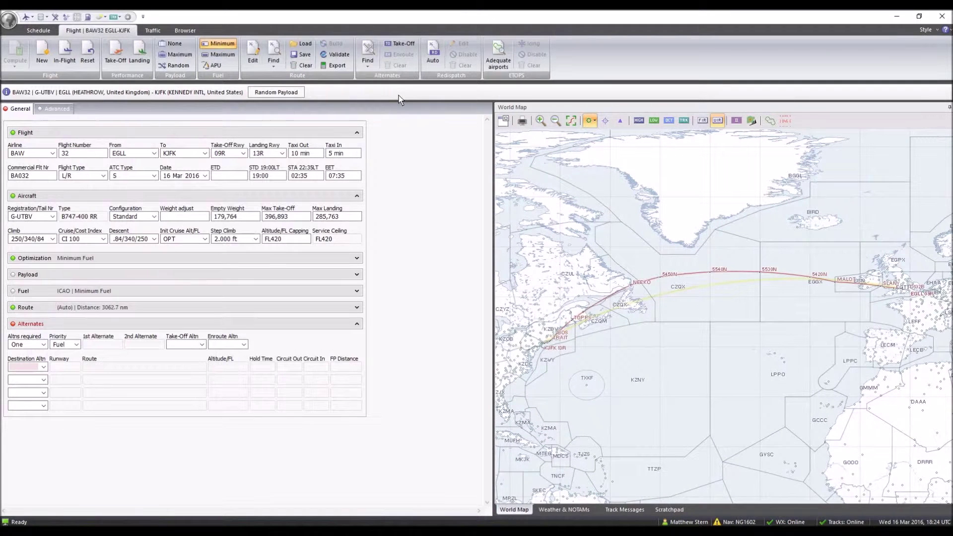
{"action": "left_click", "coordinate": [277, 93]}
{"action": "left_click", "coordinate": [287, 99]}
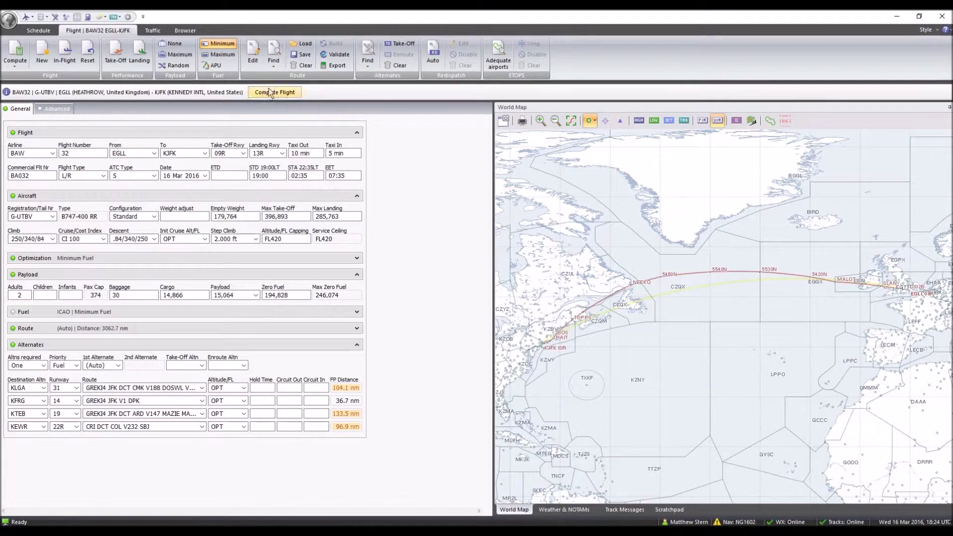
Find the shortest upper-airspace route, try a lower-airspace route for comparison, and return to the upper-airspace one
{"action": "left_click", "coordinate": [272, 61]}
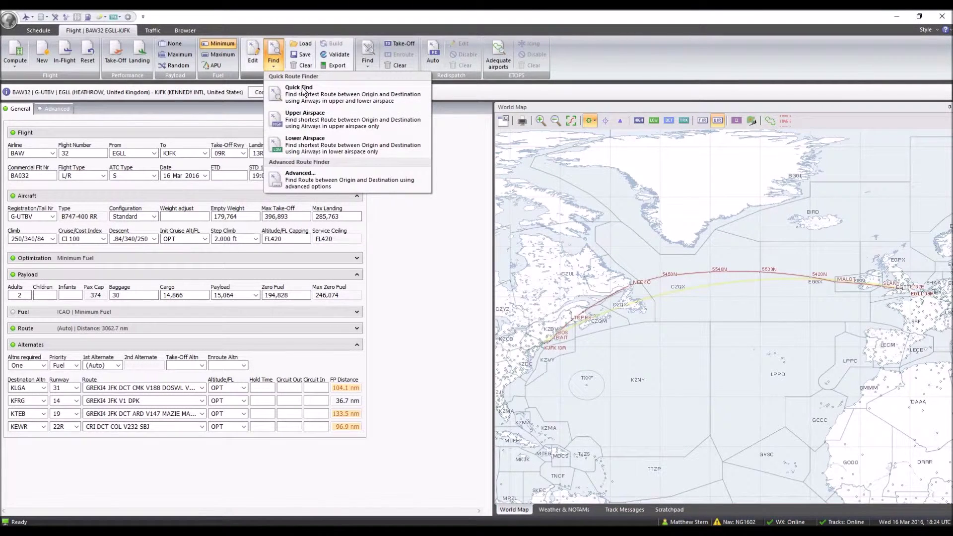
{"action": "left_click", "coordinate": [341, 124]}
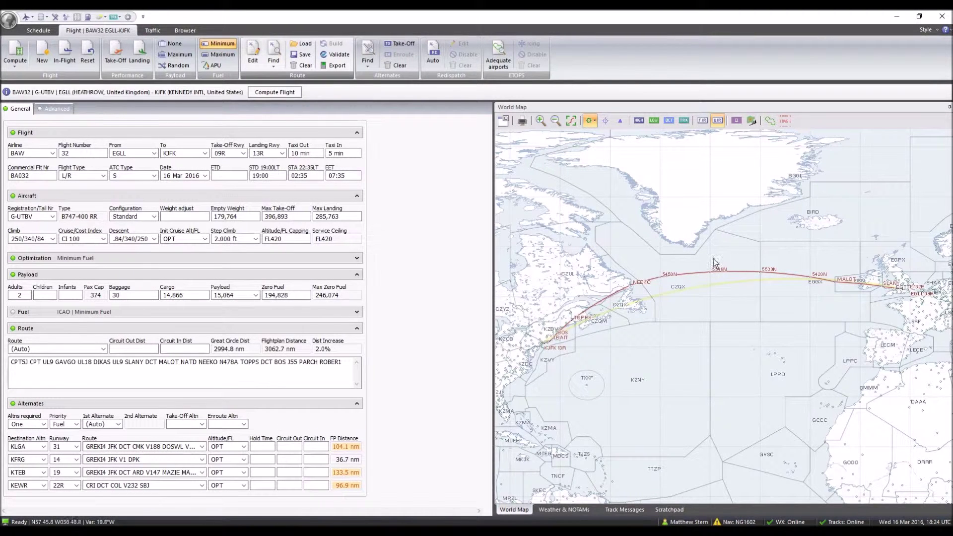
{"action": "left_click", "coordinate": [273, 62]}
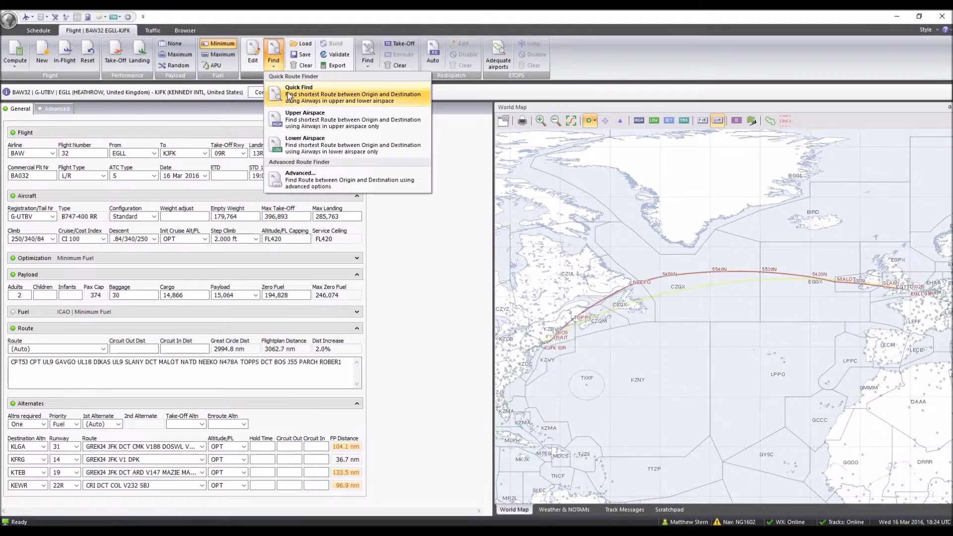
{"action": "left_click", "coordinate": [350, 148]}
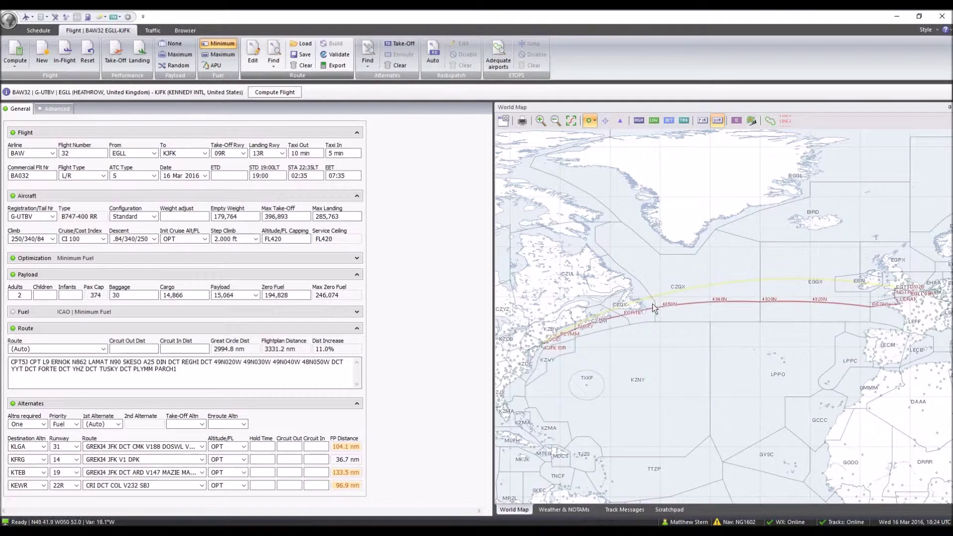
{"action": "left_click", "coordinate": [265, 66]}
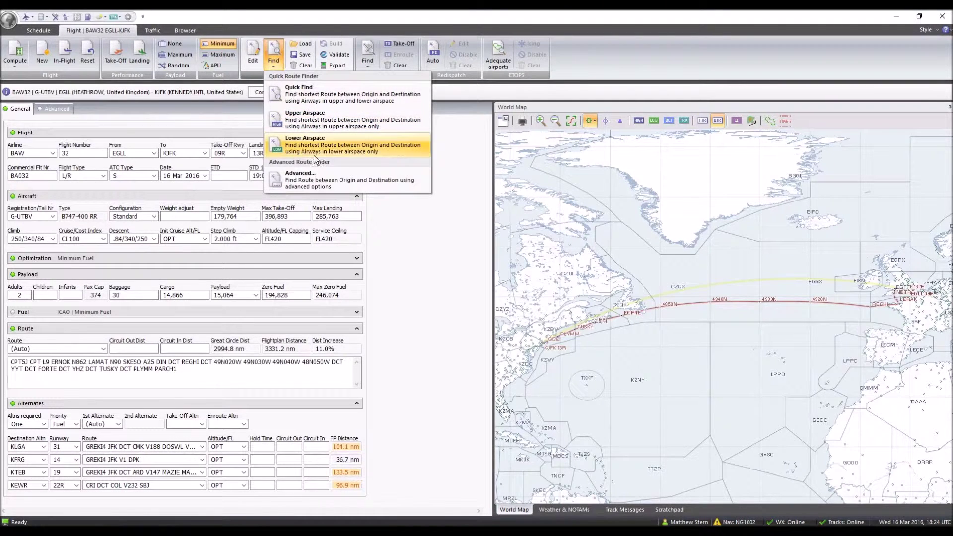
{"action": "left_click", "coordinate": [318, 117]}
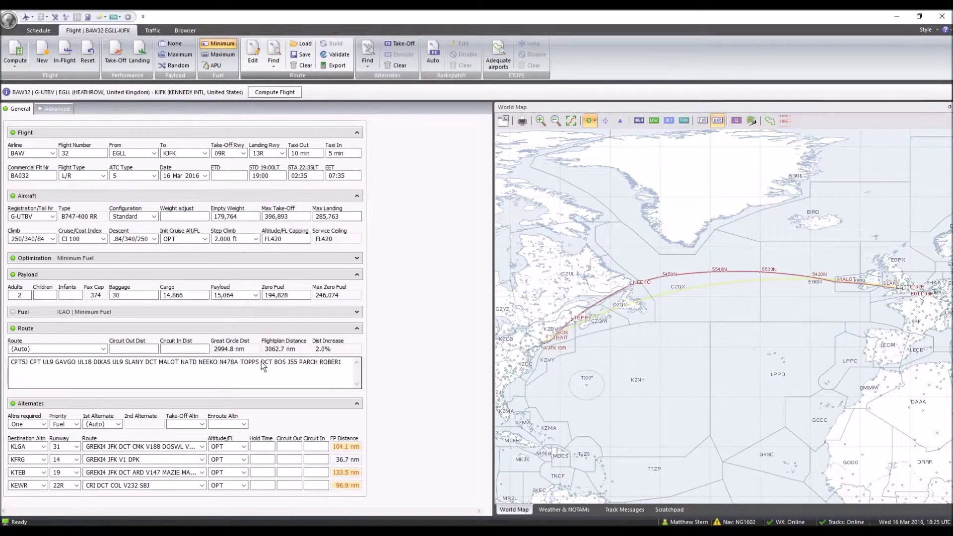
Replace airway UL18 between GAVGO and DIKAS with DCT in the route text and rebuild the route
{"action": "left_click", "coordinate": [341, 371]}
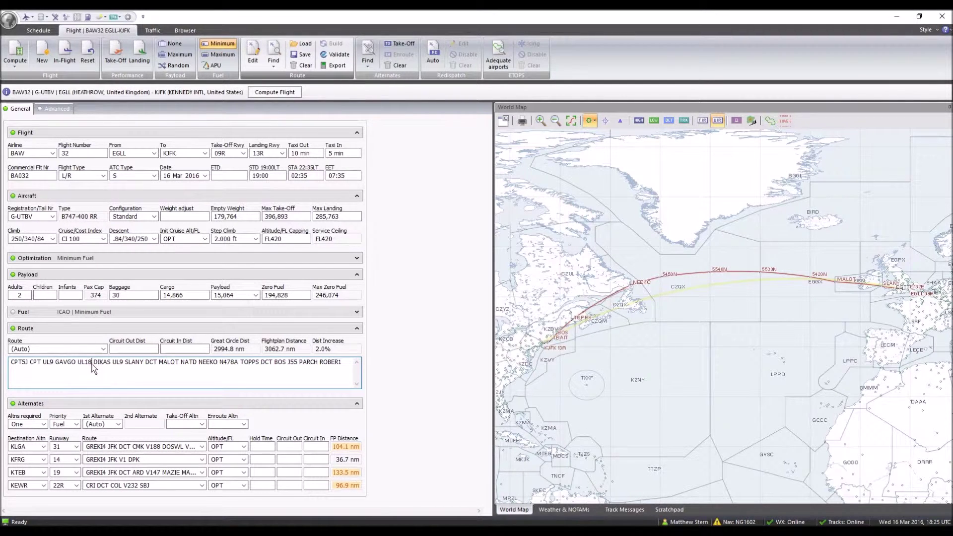
{"action": "key", "text": "BackSpace"}
{"action": "key", "text": "BackSpace"}
{"action": "key", "text": "BackSpace"}
{"action": "key", "text": "BackSpace"}
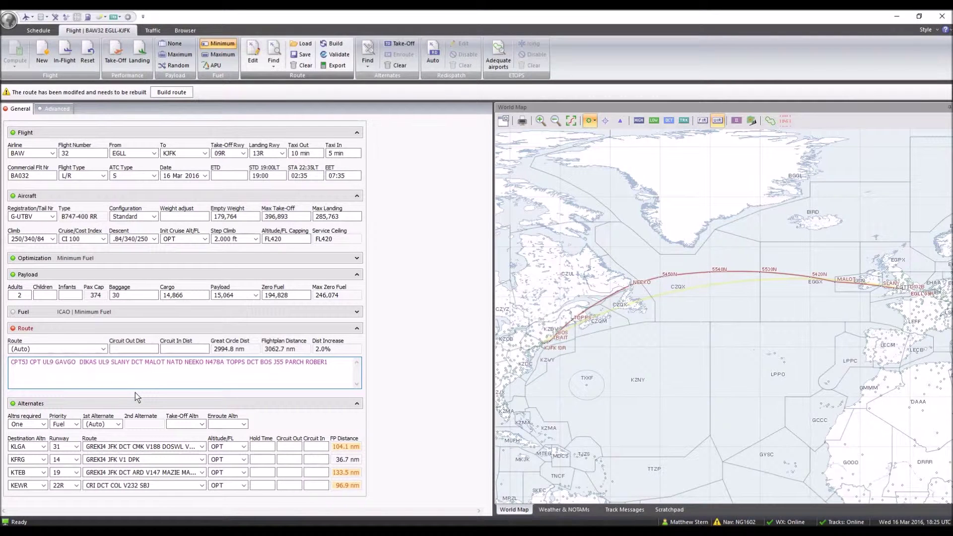
{"action": "type", "text": "DCT"}
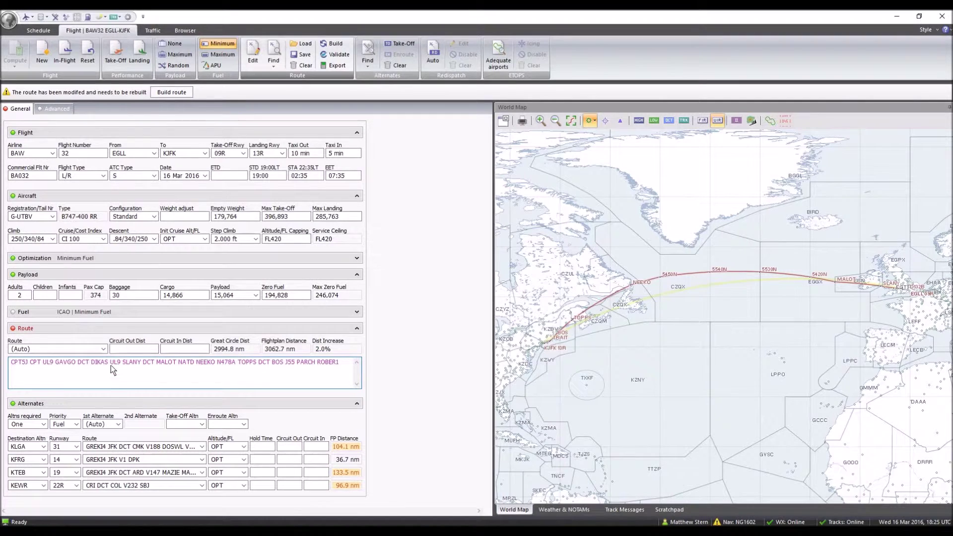
{"action": "left_click", "coordinate": [178, 94]}
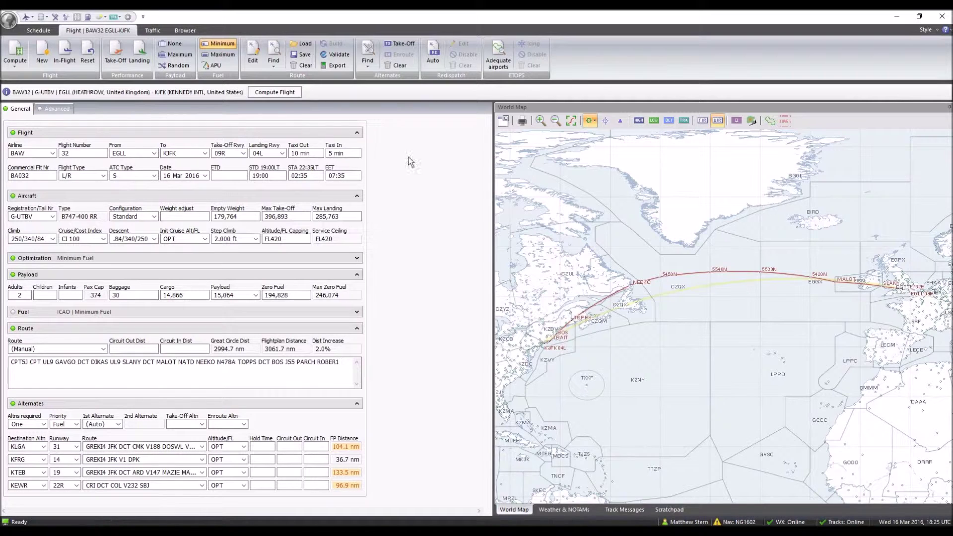
Replace the manually edited route with the automatic shortest route through upper airspace only
{"action": "left_click", "coordinate": [276, 62]}
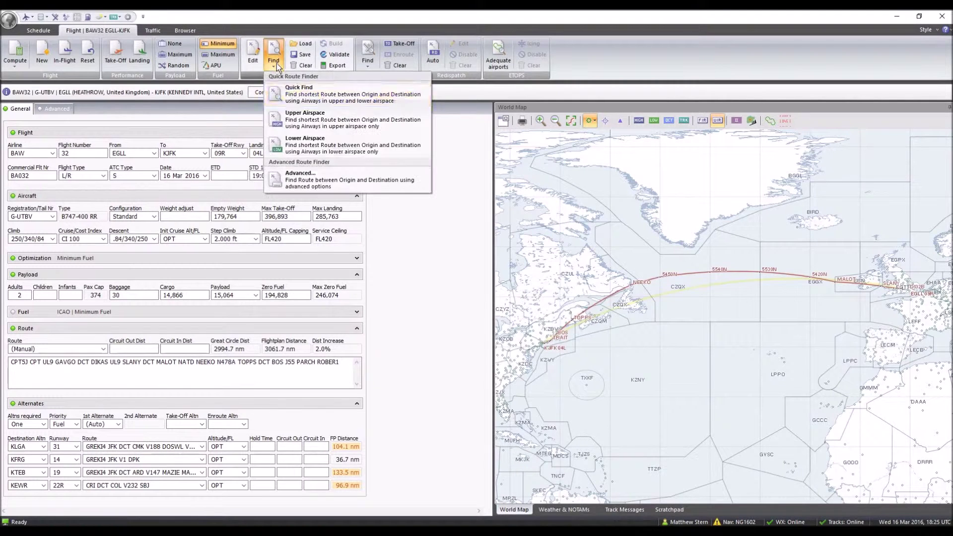
{"action": "left_click", "coordinate": [314, 124]}
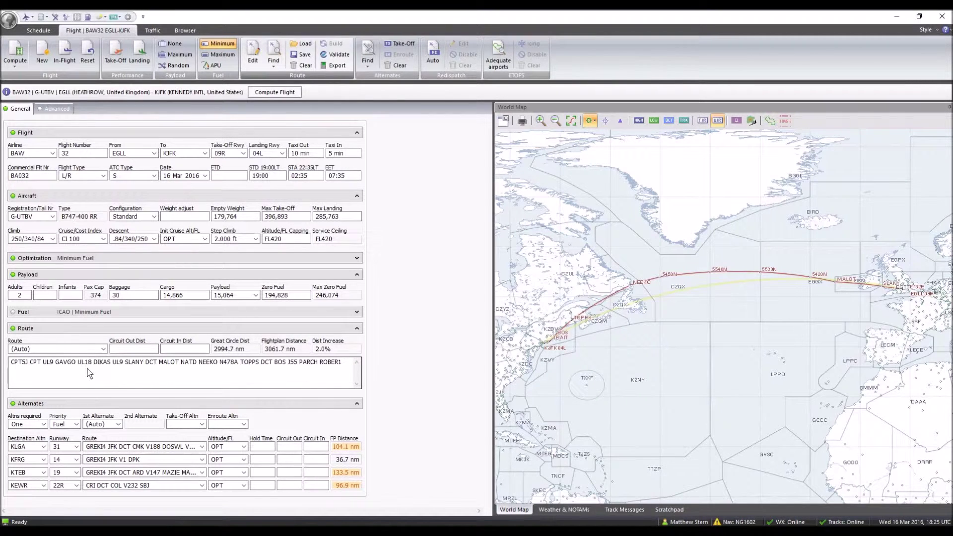
Review the alternates, compute the flight, and open the North Atlantic track message in the results
{"action": "scroll", "coordinate": [271, 464], "scroll_direction": "down", "scroll_amount": 1}
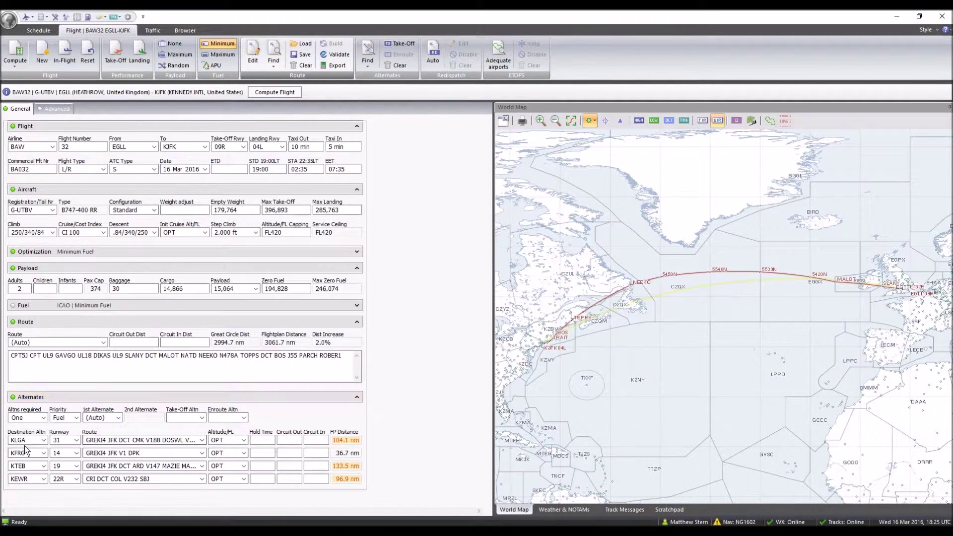
{"action": "mouse_move", "coordinate": [47, 444]}
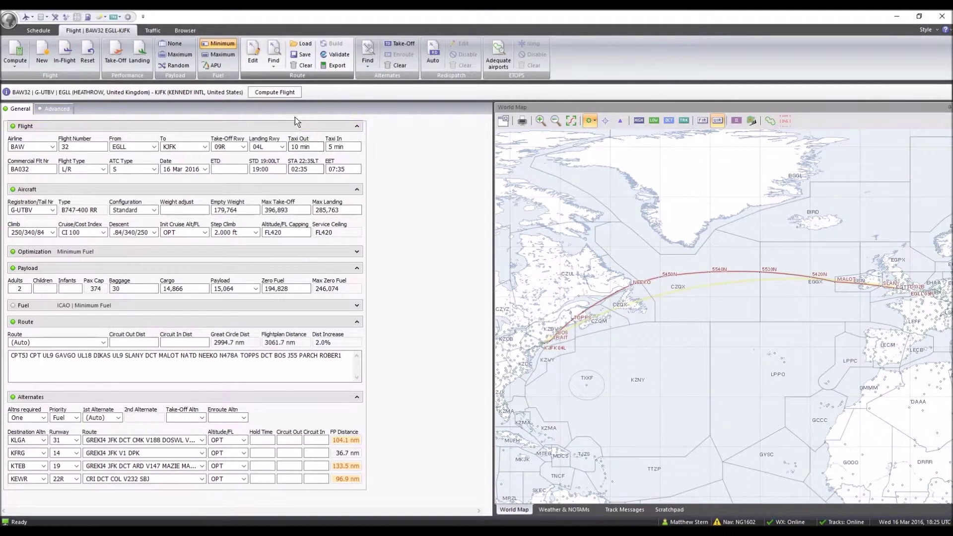
{"action": "left_click", "coordinate": [272, 92]}
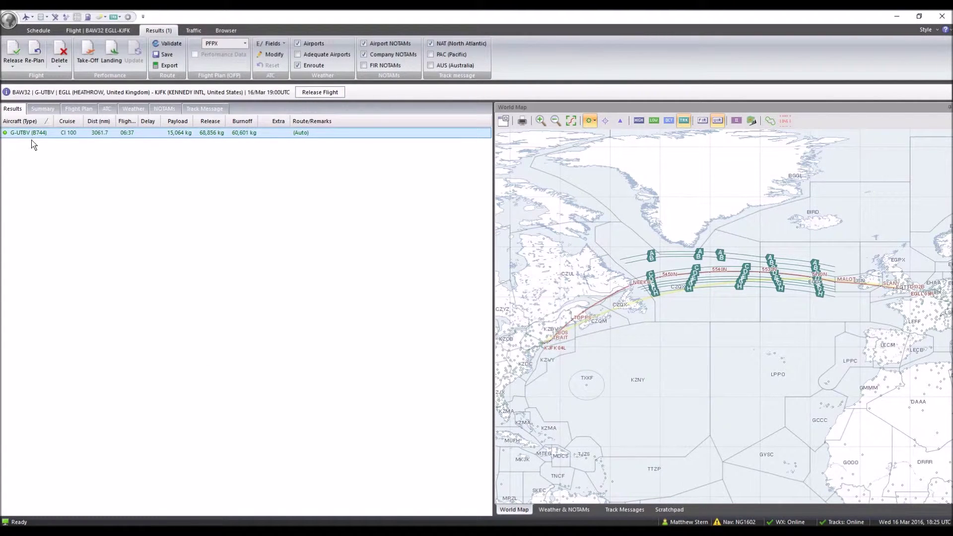
{"action": "left_click", "coordinate": [200, 110]}
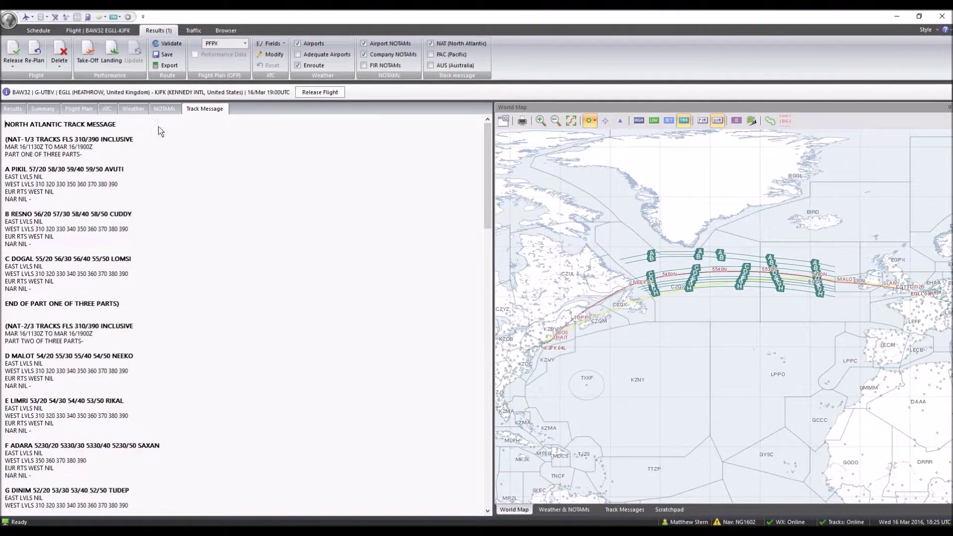
Review the computed flight's NOTAMs, the origin, destination and alternate weather, and the ATC flight plan
{"action": "left_click", "coordinate": [168, 110]}
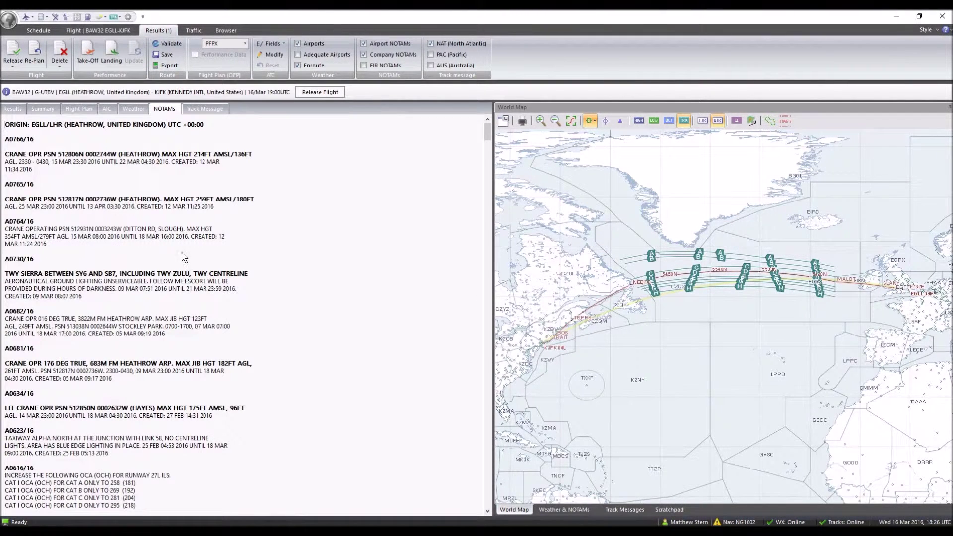
{"action": "scroll", "coordinate": [113, 330], "scroll_direction": "down", "scroll_amount": 10}
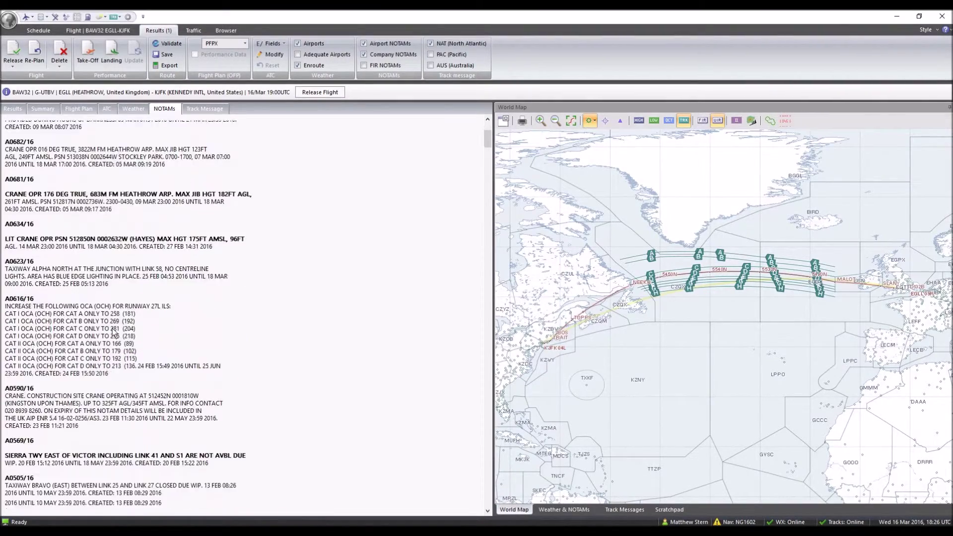
{"action": "scroll", "coordinate": [2, 297], "scroll_direction": "up", "scroll_amount": 10}
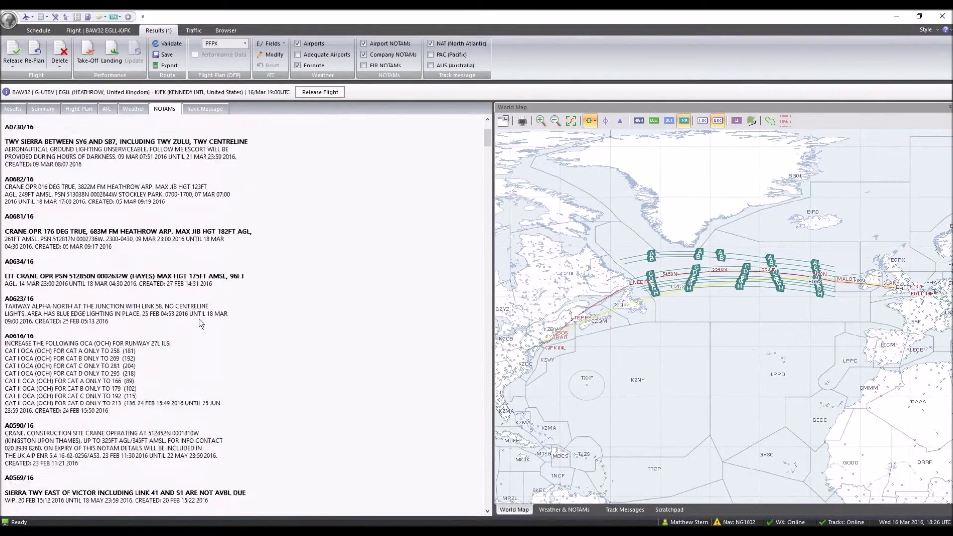
{"action": "left_click", "coordinate": [134, 109]}
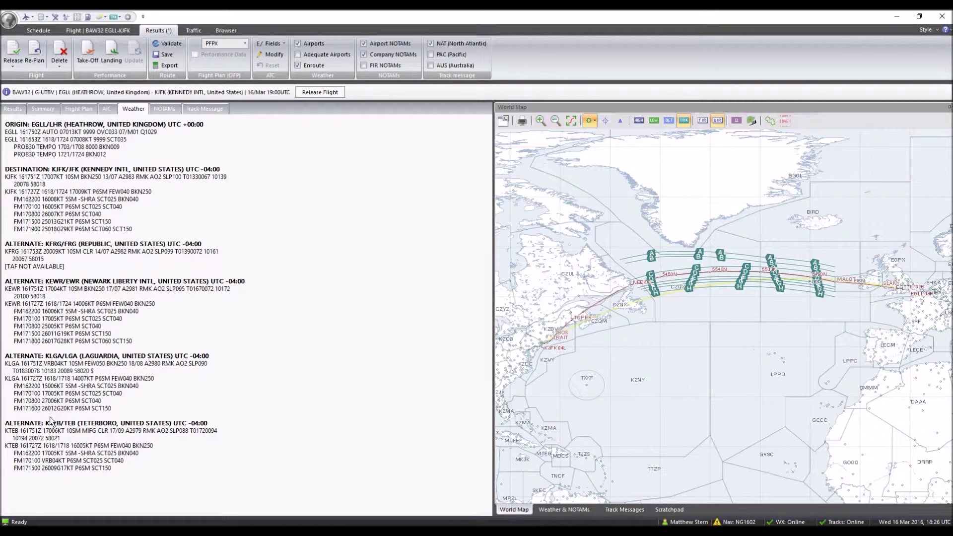
{"action": "left_click", "coordinate": [108, 109]}
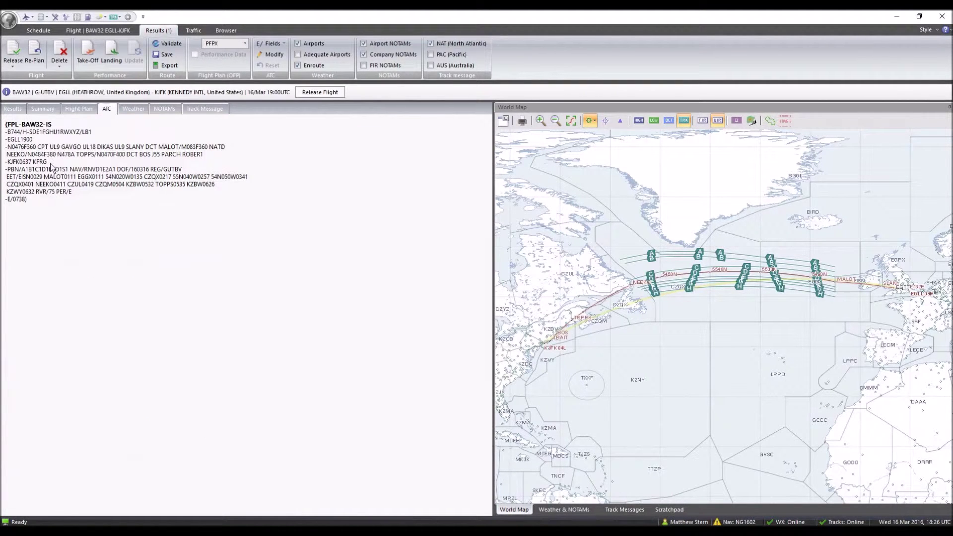
{"action": "left_click_drag", "start_coordinate": [39, 148], "coordinate": [59, 165]}
{"action": "left_click", "coordinate": [71, 168]}
Read through the operational flight plan from its header and waypoint log to the wind information at the end
{"action": "left_click", "coordinate": [78, 108]}
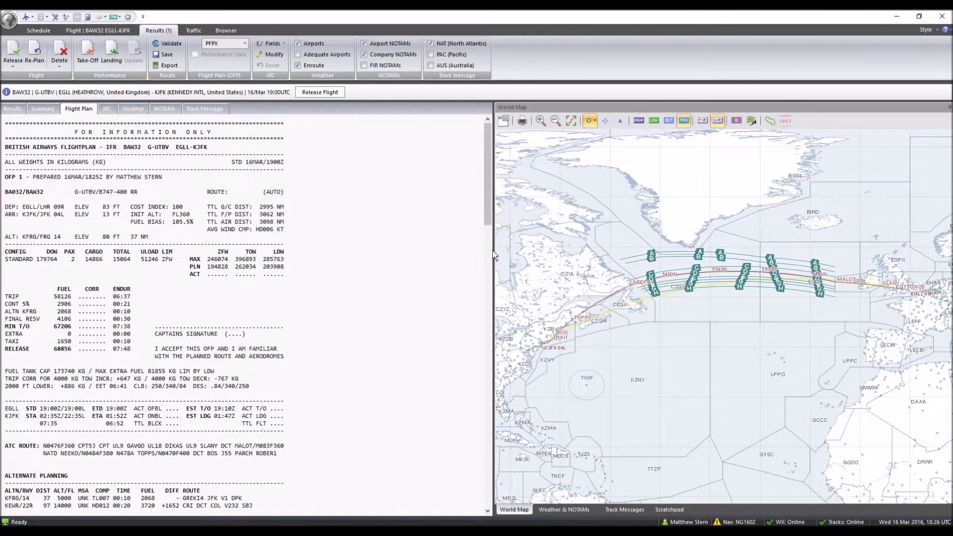
{"action": "scroll", "coordinate": [127, 238], "scroll_direction": "down", "scroll_amount": 2}
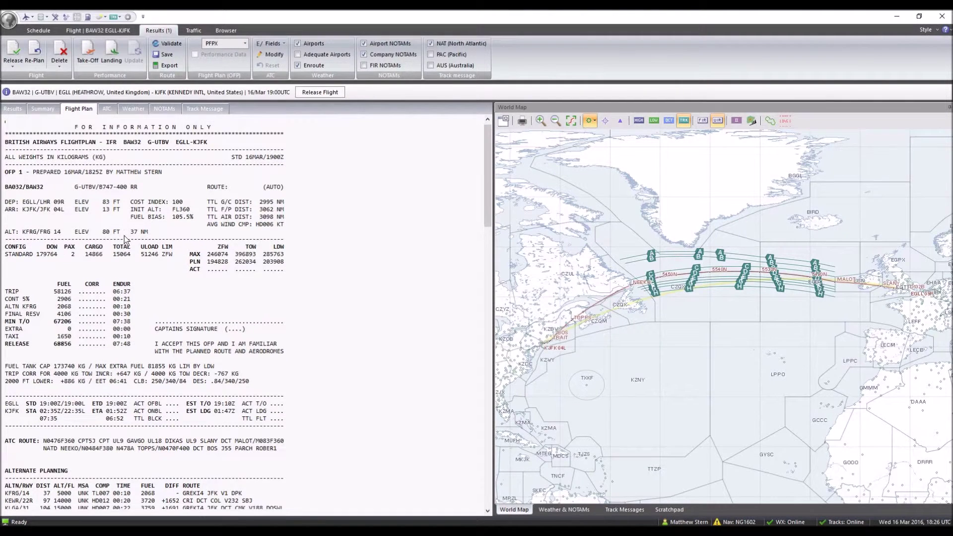
{"action": "scroll", "coordinate": [126, 238], "scroll_direction": "up", "scroll_amount": 2}
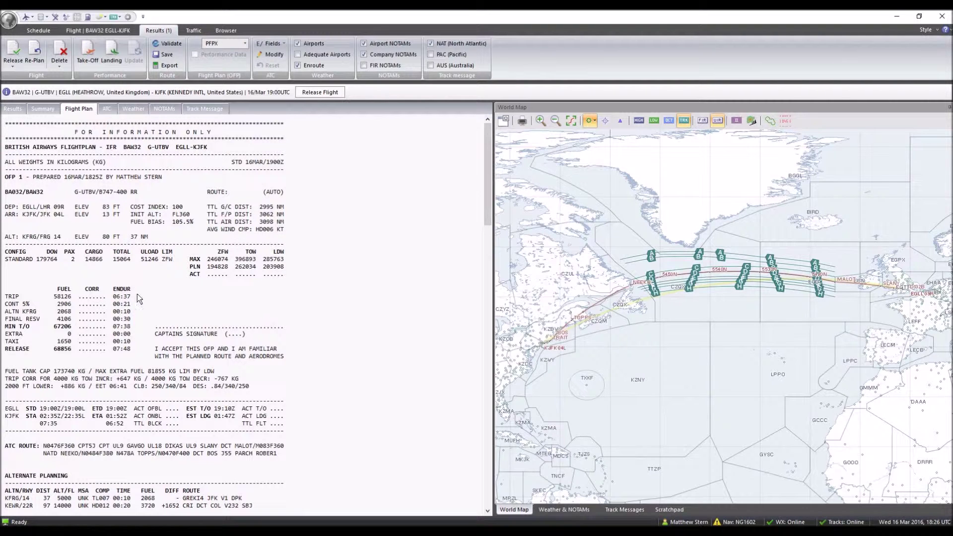
{"action": "scroll", "coordinate": [141, 308], "scroll_direction": "down", "scroll_amount": 5}
{"action": "scroll", "coordinate": [148, 311], "scroll_direction": "down", "scroll_amount": 10}
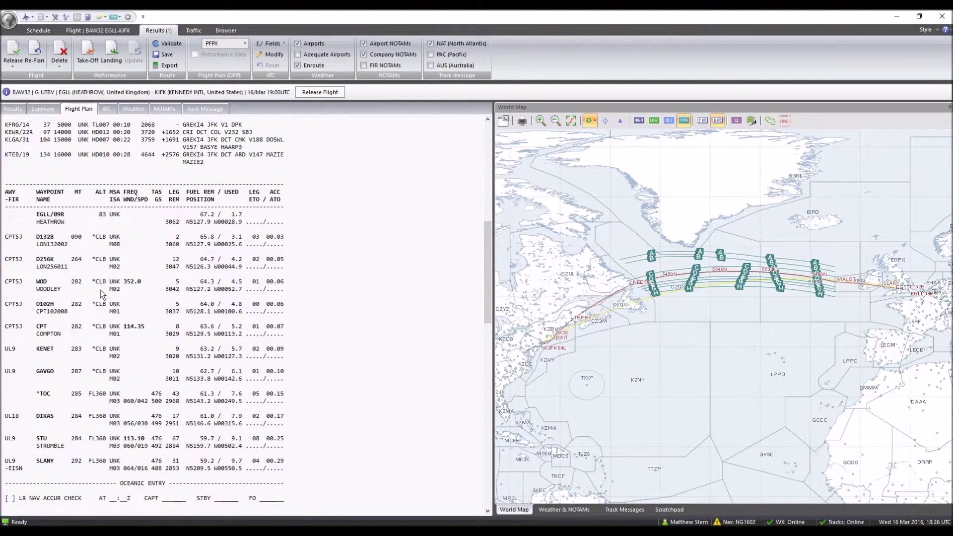
{"action": "scroll", "coordinate": [85, 303], "scroll_direction": "down", "scroll_amount": 6}
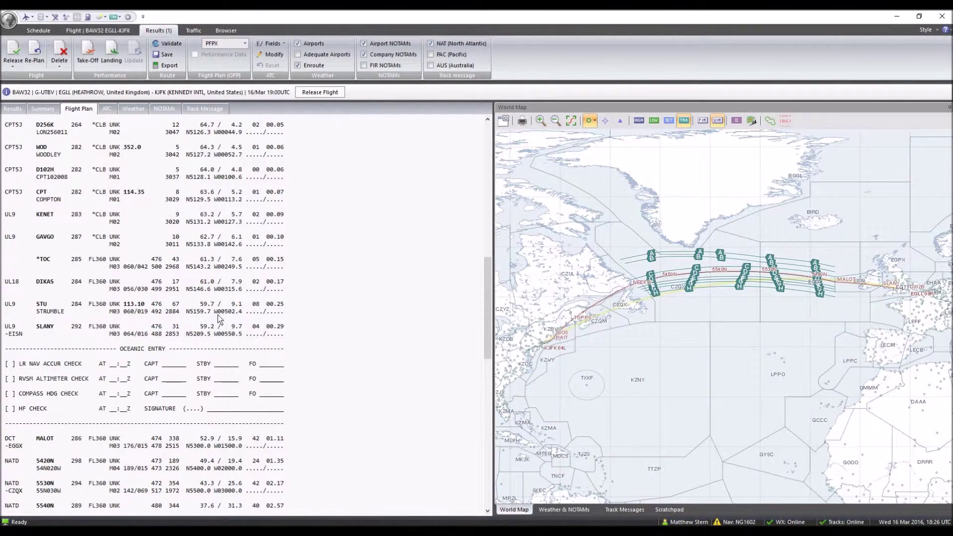
{"action": "scroll", "coordinate": [159, 337], "scroll_direction": "down", "scroll_amount": 7}
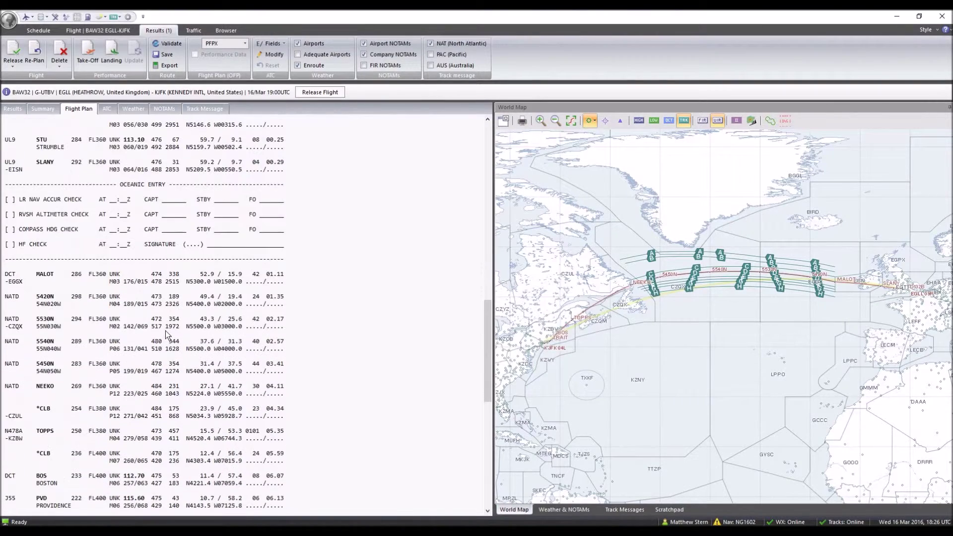
{"action": "scroll", "coordinate": [121, 330], "scroll_direction": "down", "scroll_amount": 5}
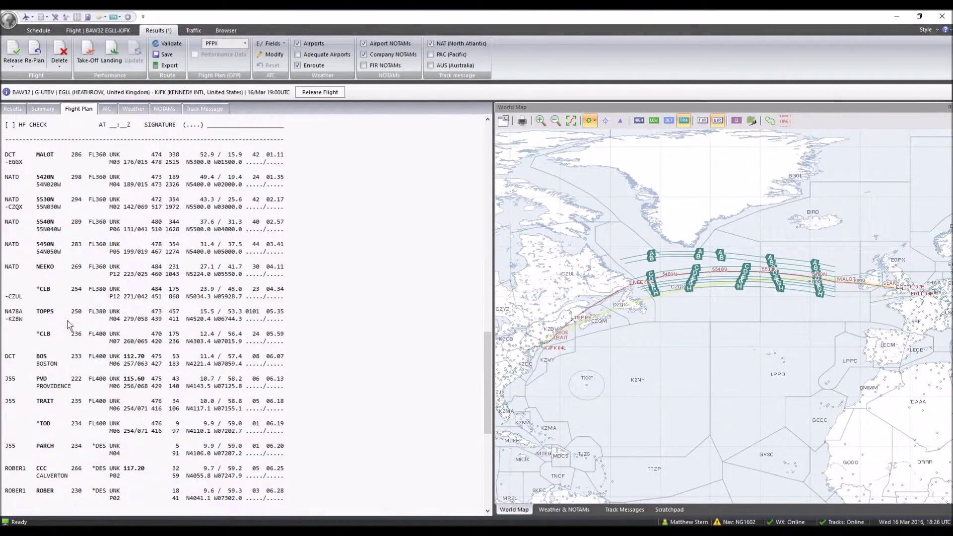
{"action": "scroll", "coordinate": [49, 204], "scroll_direction": "down", "scroll_amount": 4}
{"action": "scroll", "coordinate": [126, 288], "scroll_direction": "down", "scroll_amount": 3}
{"action": "scroll", "coordinate": [126, 287], "scroll_direction": "down", "scroll_amount": 3}
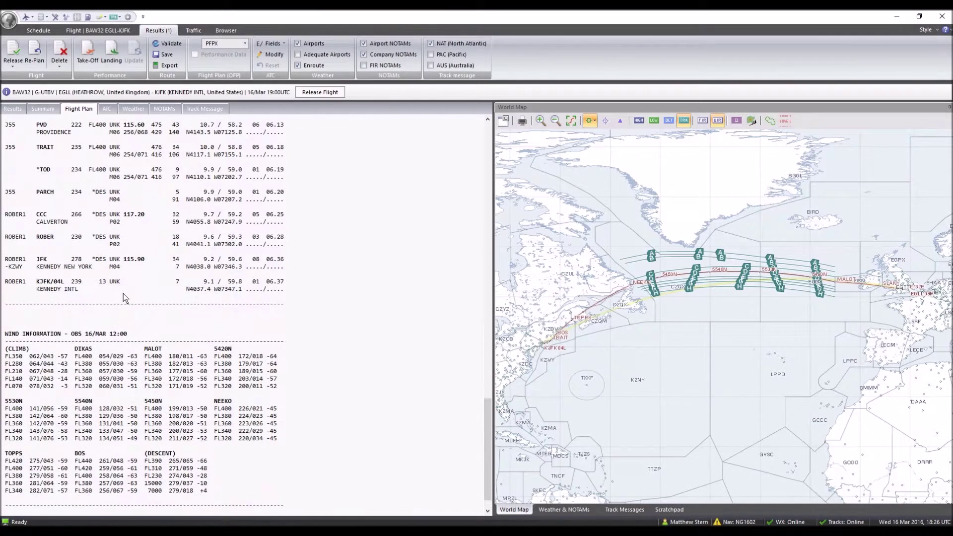
{"action": "scroll", "coordinate": [92, 365], "scroll_direction": "down", "scroll_amount": 1}
{"action": "scroll", "coordinate": [92, 365], "scroll_direction": "down", "scroll_amount": 1}
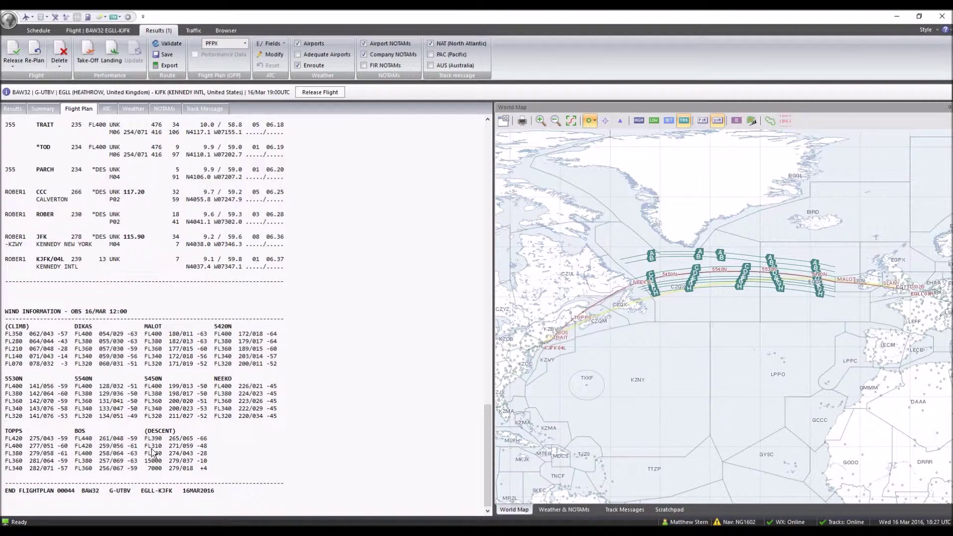
Return to the ATC route in the operational flight plan and highlight the complete route text
{"action": "scroll", "coordinate": [211, 363], "scroll_direction": "up", "scroll_amount": 15}
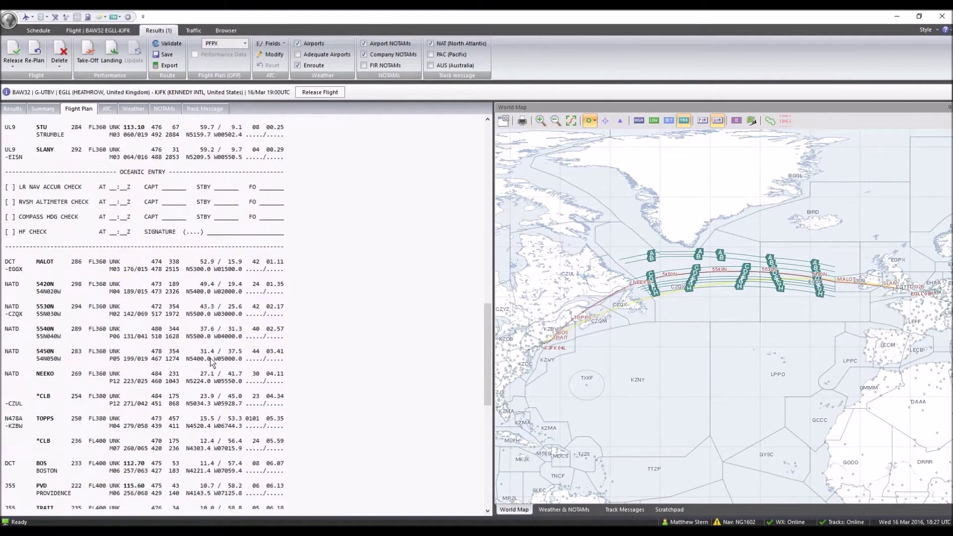
{"action": "scroll", "coordinate": [210, 359], "scroll_direction": "up", "scroll_amount": 12}
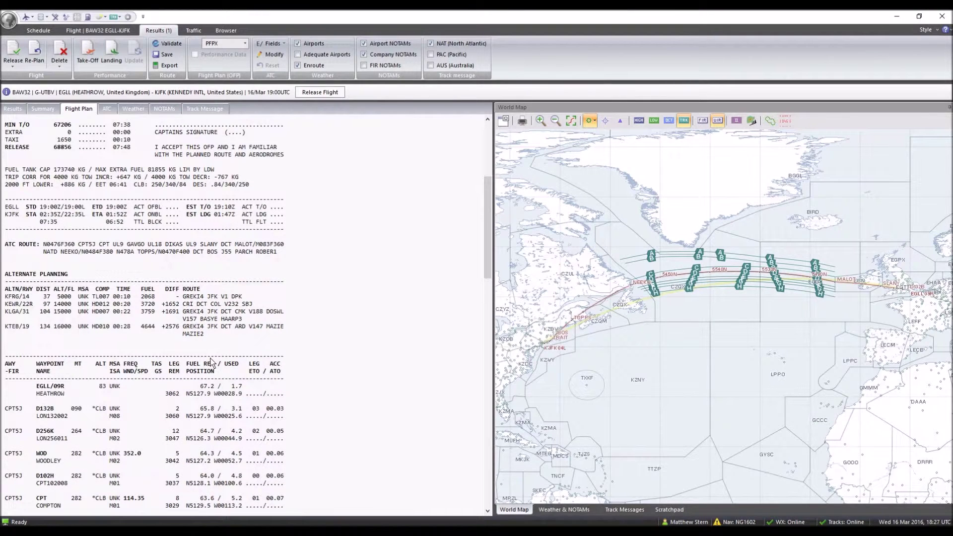
{"action": "left_click_drag", "start_coordinate": [43, 245], "coordinate": [154, 262]}
{"action": "left_click", "coordinate": [193, 256]}
{"action": "left_click_drag", "start_coordinate": [43, 245], "coordinate": [260, 256]}
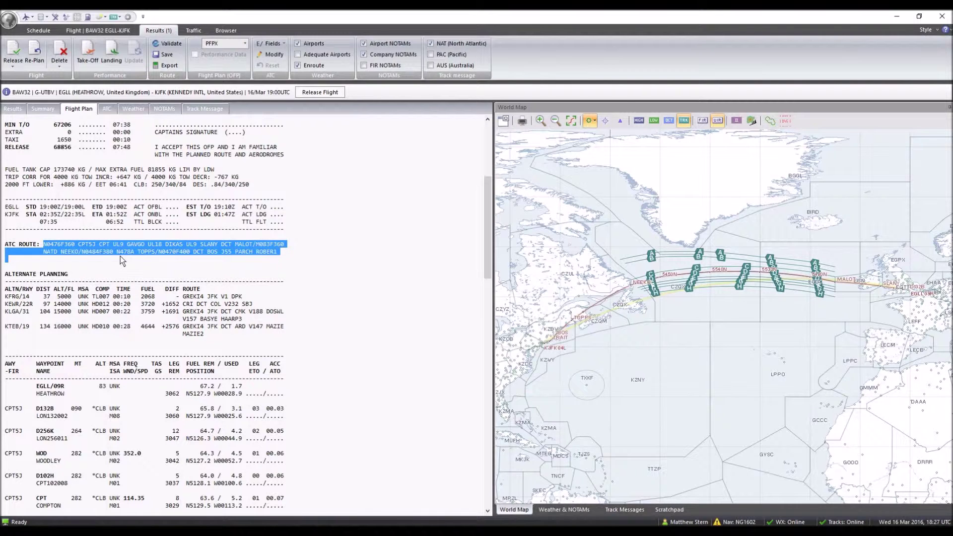
{"action": "left_click", "coordinate": [74, 254]}
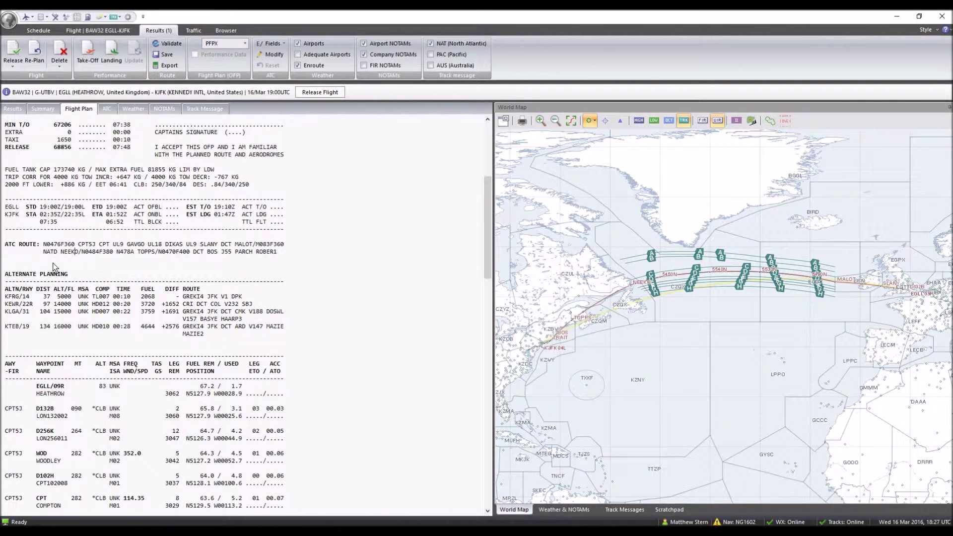
Examine the fuel table in the flight plan, highlighting the trip and release fuel lines
{"action": "scroll", "coordinate": [54, 266], "scroll_direction": "up", "scroll_amount": 5}
{"action": "left_click_drag", "start_coordinate": [5, 206], "coordinate": [121, 260]}
{"action": "left_click", "coordinate": [145, 259]}
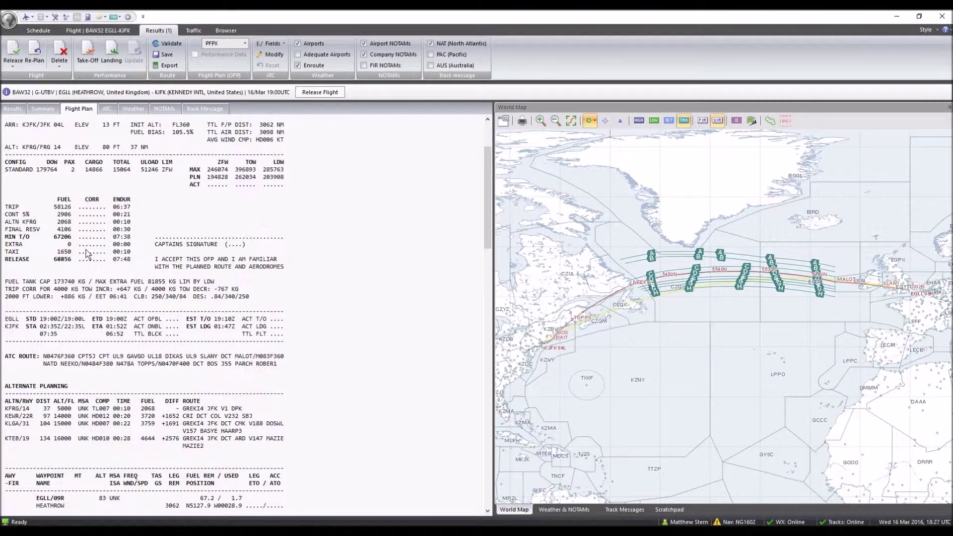
{"action": "left_click_drag", "start_coordinate": [5, 210], "coordinate": [139, 210]}
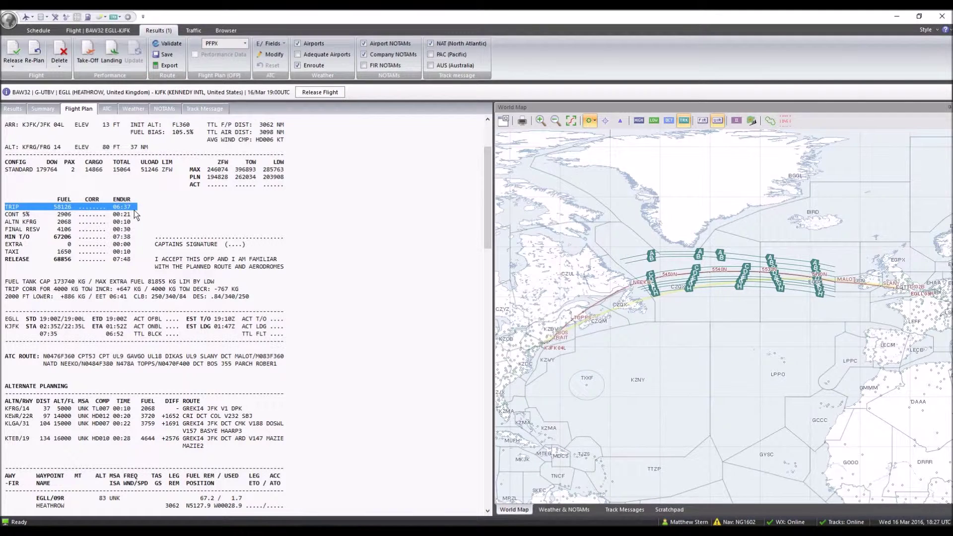
{"action": "left_click", "coordinate": [165, 207]}
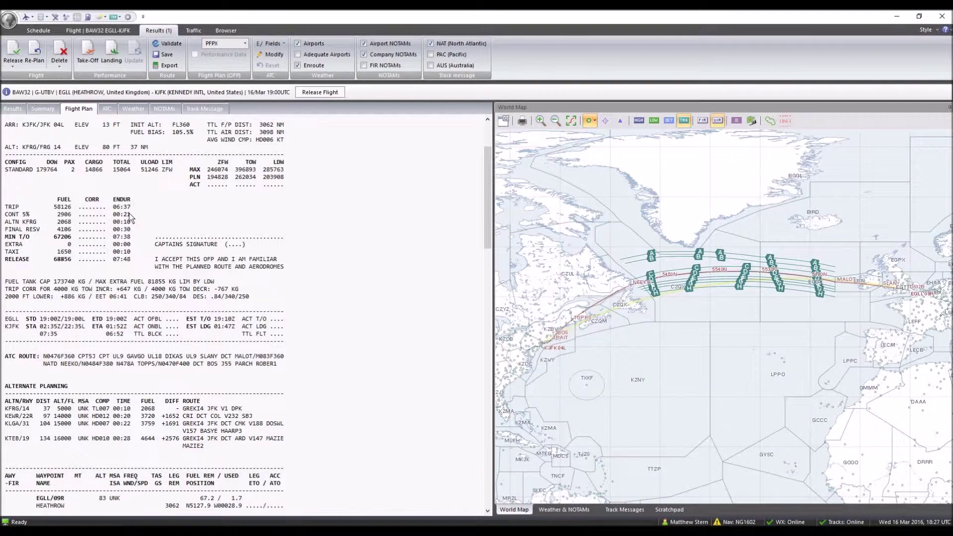
{"action": "left_click_drag", "start_coordinate": [133, 207], "coordinate": [24, 207]}
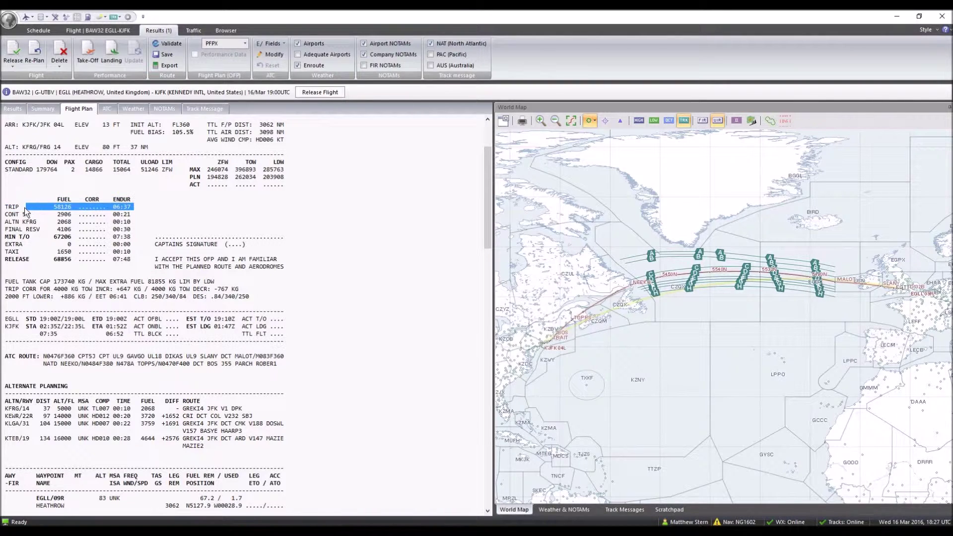
{"action": "left_click", "coordinate": [92, 267]}
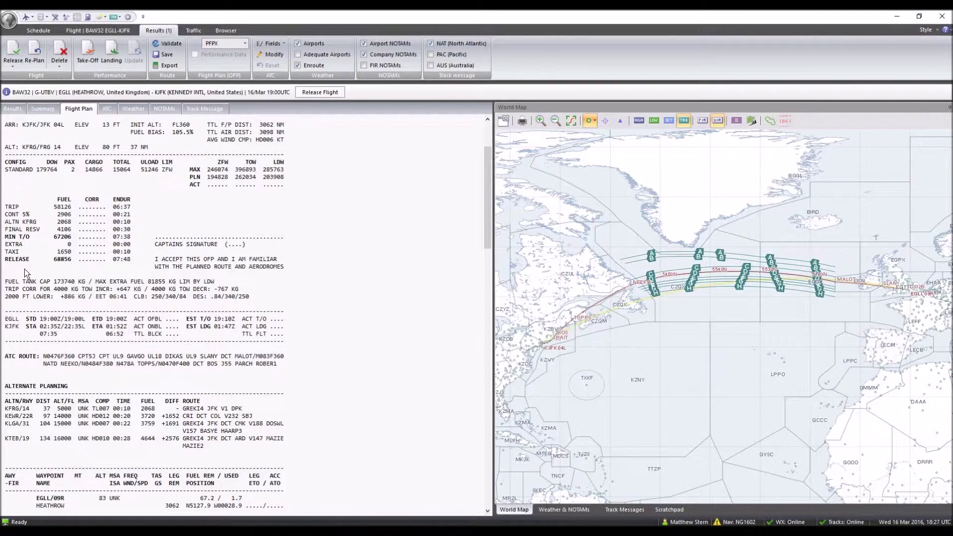
{"action": "triple_click", "coordinate": [7, 259]}
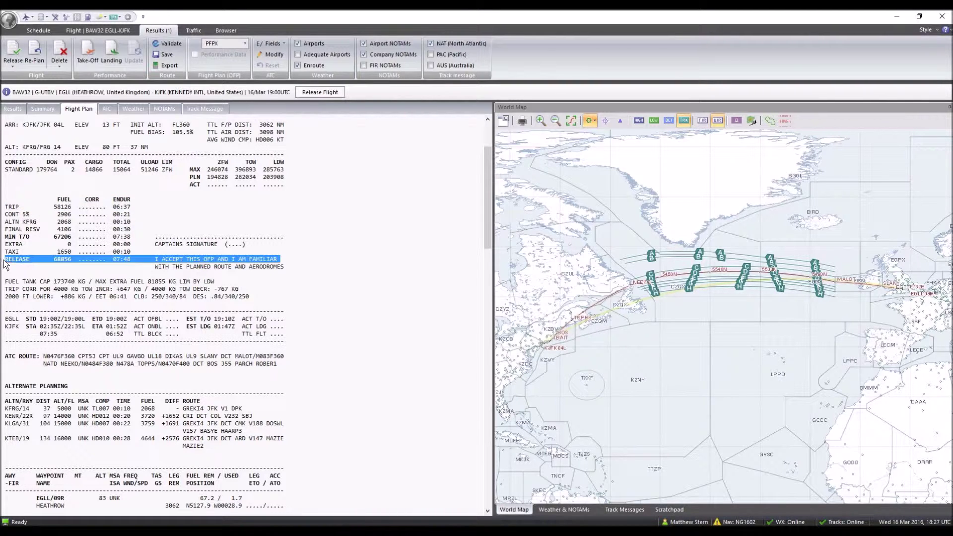
{"action": "left_click", "coordinate": [118, 263]}
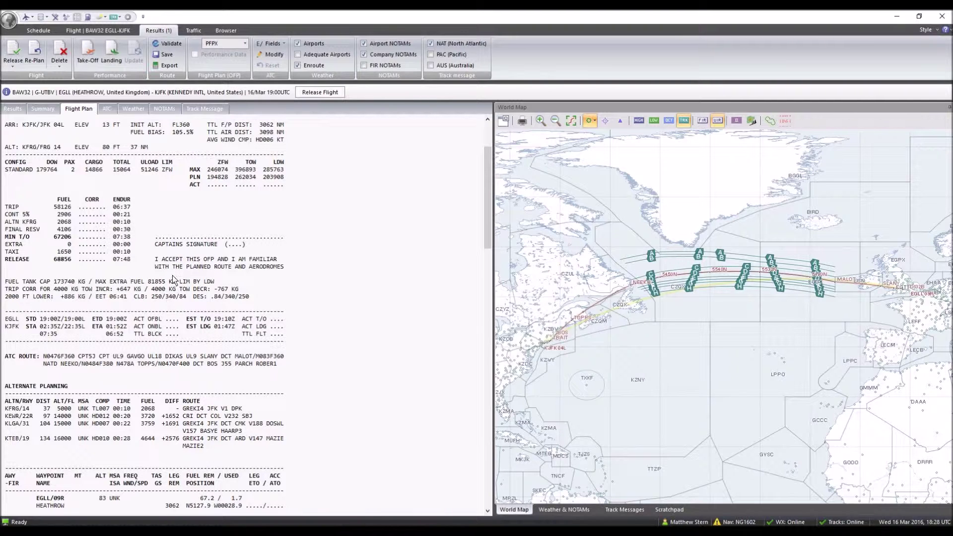
Check the flight plan once more from the fuel figures up to its header and release the flight
{"action": "scroll", "coordinate": [10, 304], "scroll_direction": "down", "scroll_amount": 1}
{"action": "scroll", "coordinate": [23, 308], "scroll_direction": "up", "scroll_amount": 3}
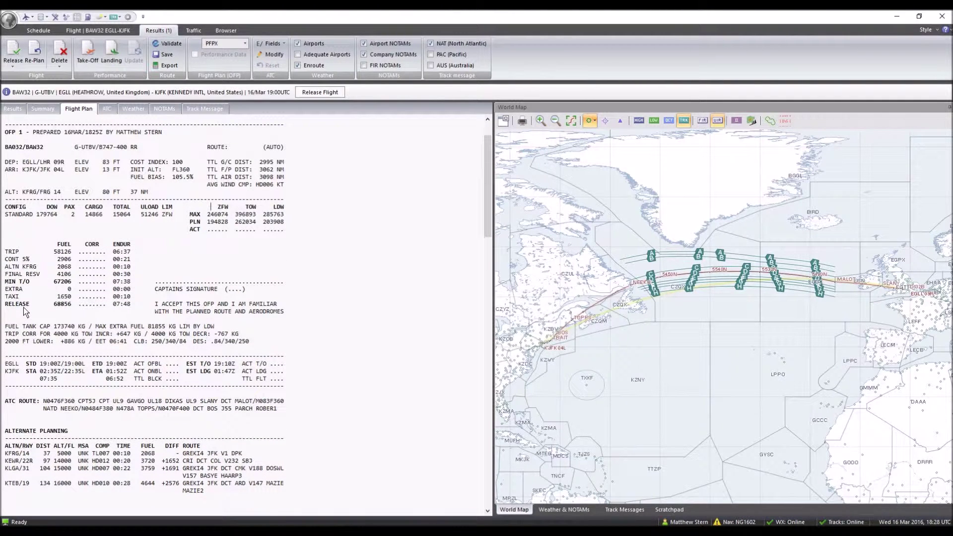
{"action": "scroll", "coordinate": [54, 304], "scroll_direction": "up", "scroll_amount": 2}
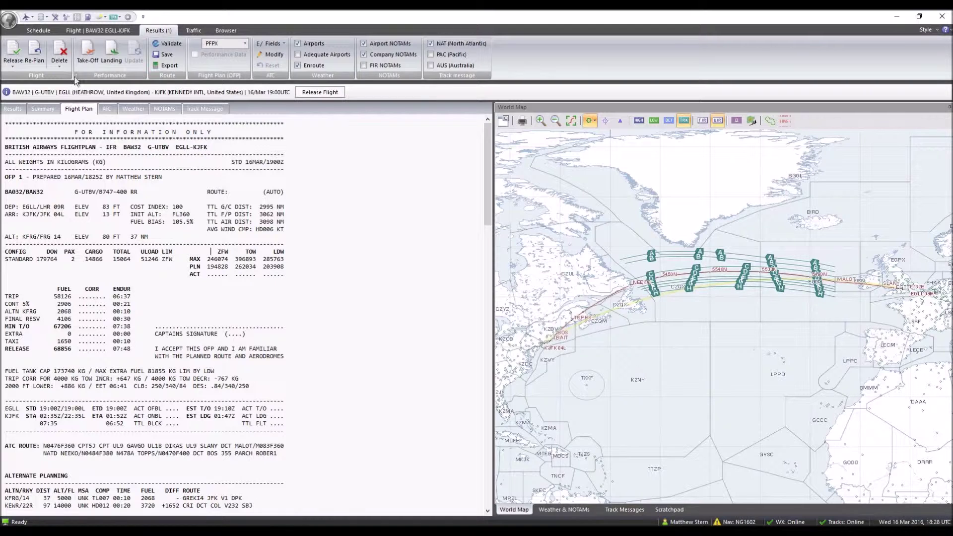
{"action": "left_click", "coordinate": [318, 93]}
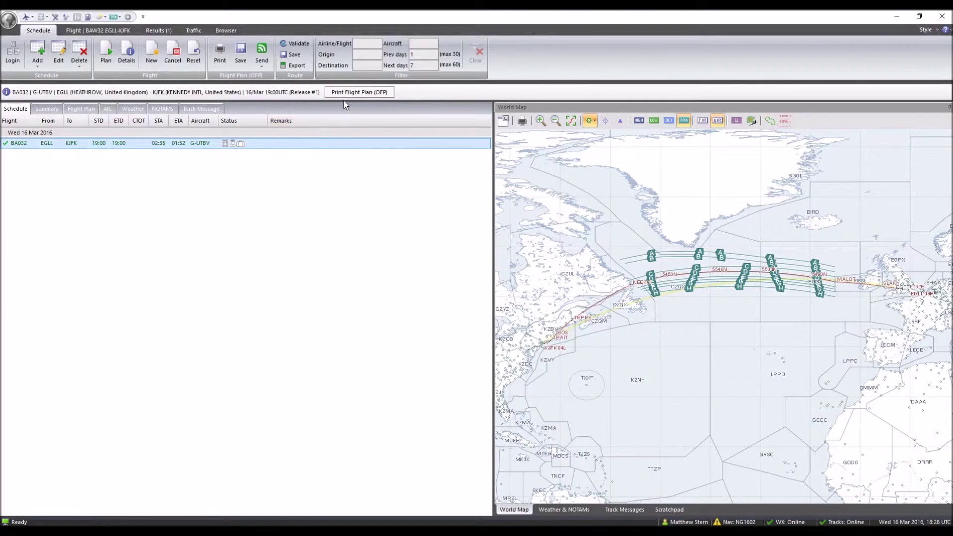
Open the print options for the released flight plan, choose Bullzip PDF Printer, and close them without printing
{"action": "left_click", "coordinate": [356, 94]}
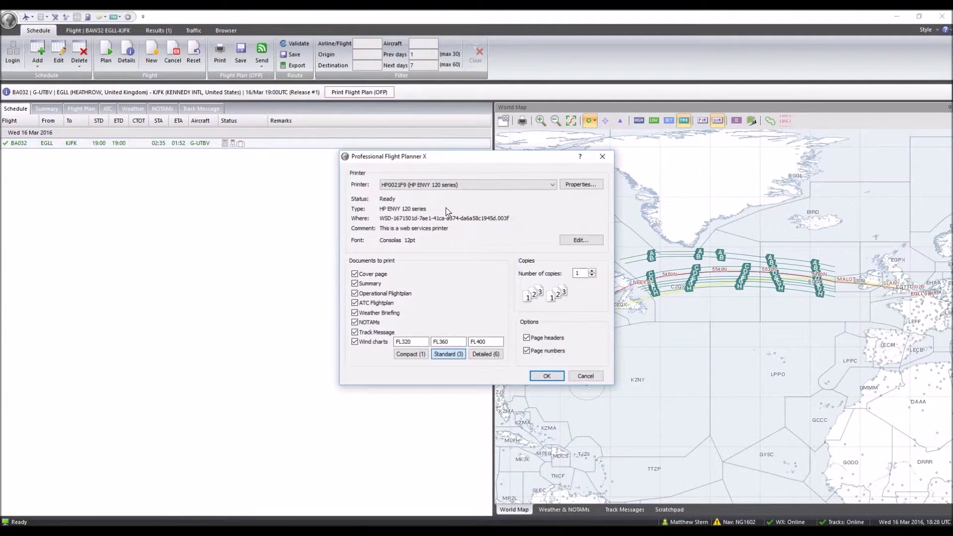
{"action": "left_click_drag", "start_coordinate": [494, 159], "coordinate": [409, 133]}
{"action": "left_click", "coordinate": [412, 155]}
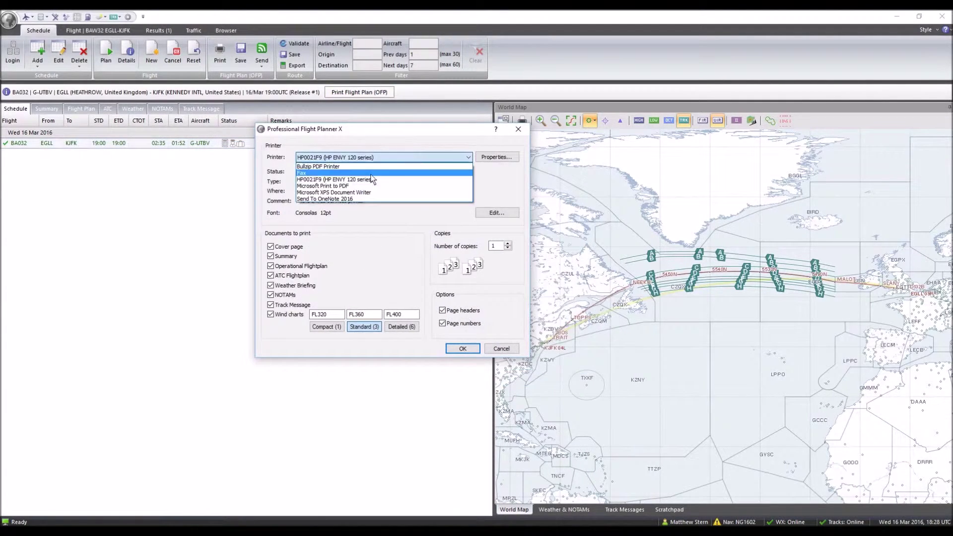
{"action": "left_click", "coordinate": [341, 167]}
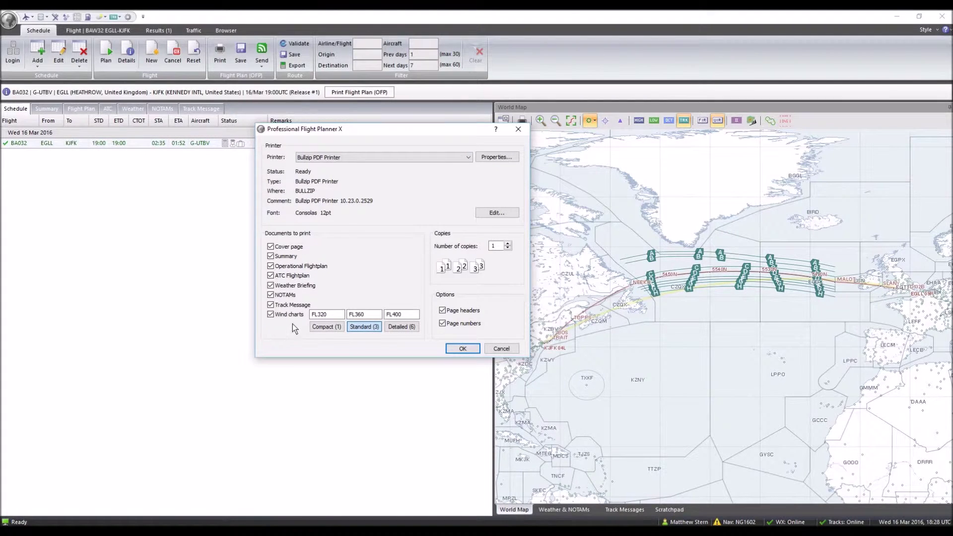
{"action": "left_click", "coordinate": [519, 130]}
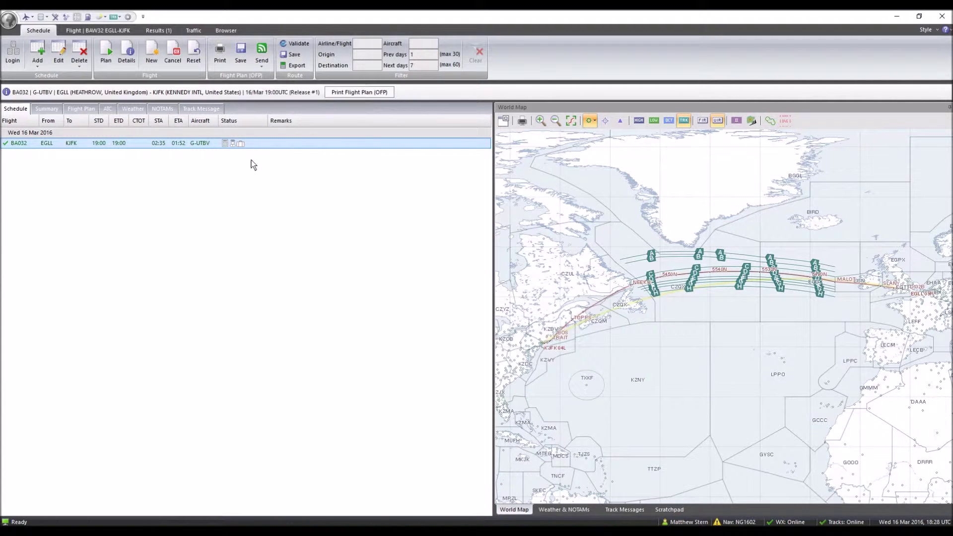
Open the route export for flight BA032 and select the Prepar3d v2 entry among the add-ons
{"action": "left_click", "coordinate": [292, 66]}
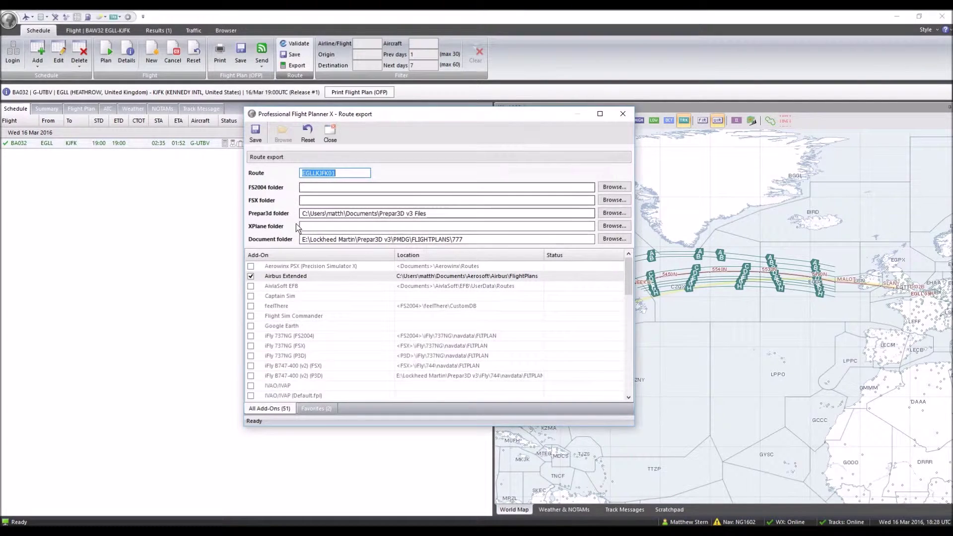
{"action": "scroll", "coordinate": [370, 299], "scroll_direction": "down", "scroll_amount": 12}
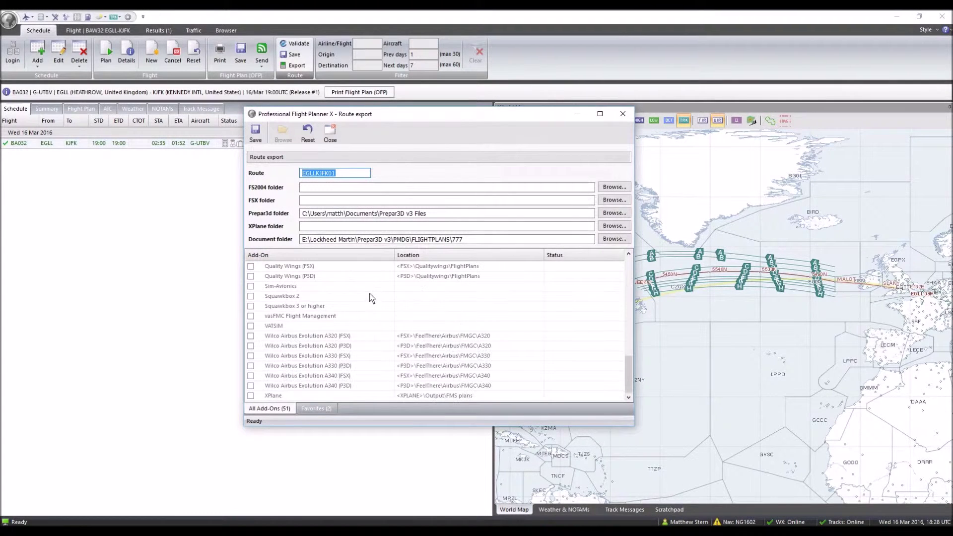
{"action": "scroll", "coordinate": [370, 298], "scroll_direction": "up", "scroll_amount": 4}
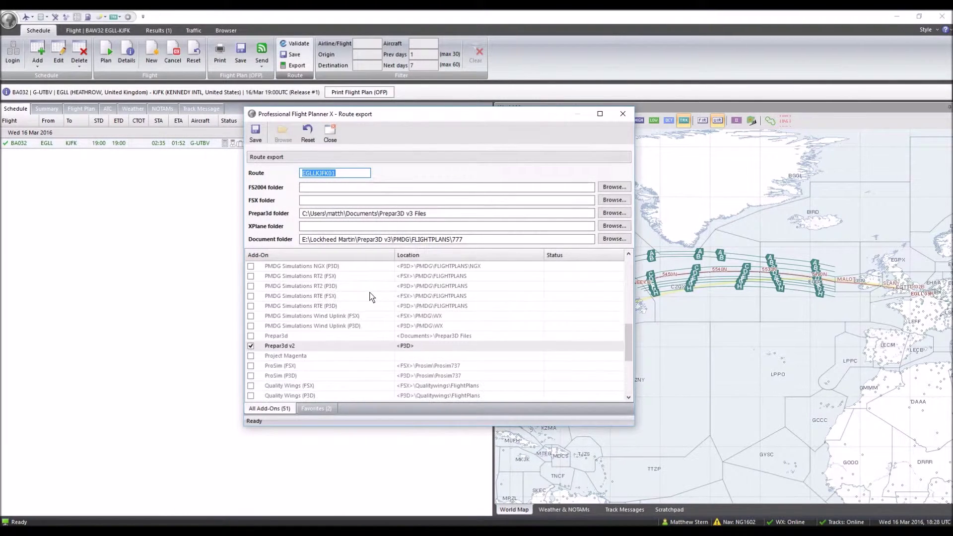
{"action": "left_click", "coordinate": [313, 346]}
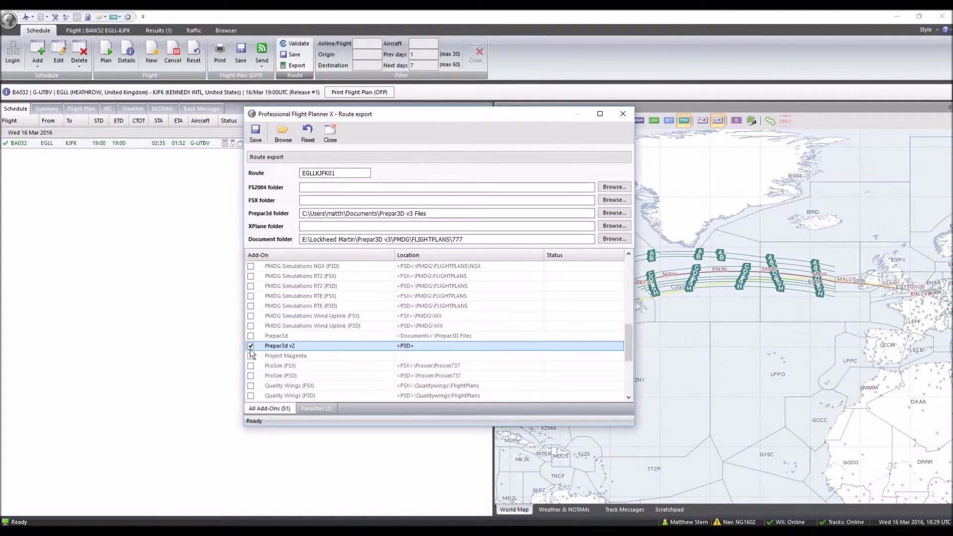
Set the Prepar3d v2 route file location to the folder E:\Lockheed Martin\Prepar3D v3
{"action": "left_click", "coordinate": [281, 136]}
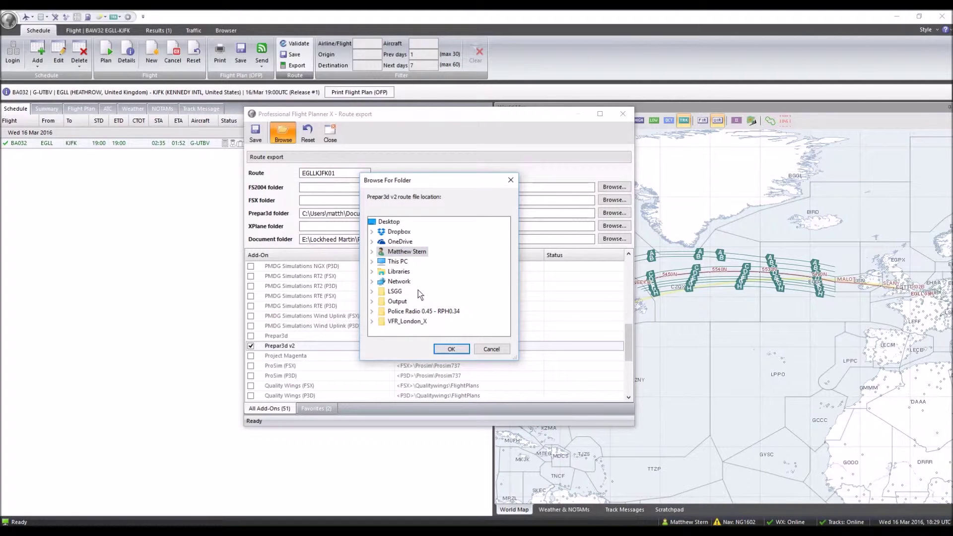
{"action": "left_click", "coordinate": [372, 261]}
{"action": "left_click", "coordinate": [418, 331]}
{"action": "double_click", "coordinate": [419, 311]}
{"action": "scroll", "coordinate": [453, 263], "scroll_direction": "down", "scroll_amount": 4}
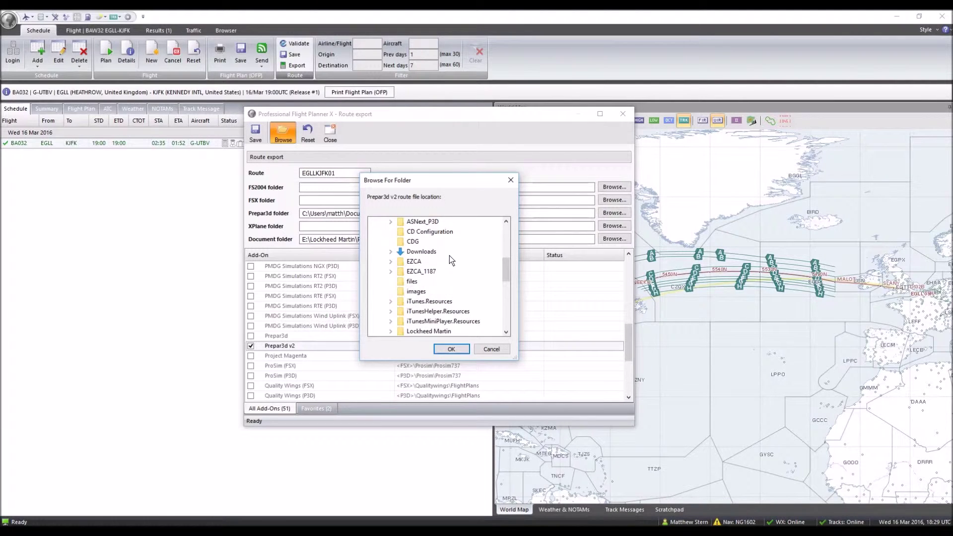
{"action": "scroll", "coordinate": [453, 272], "scroll_direction": "down", "scroll_amount": 1}
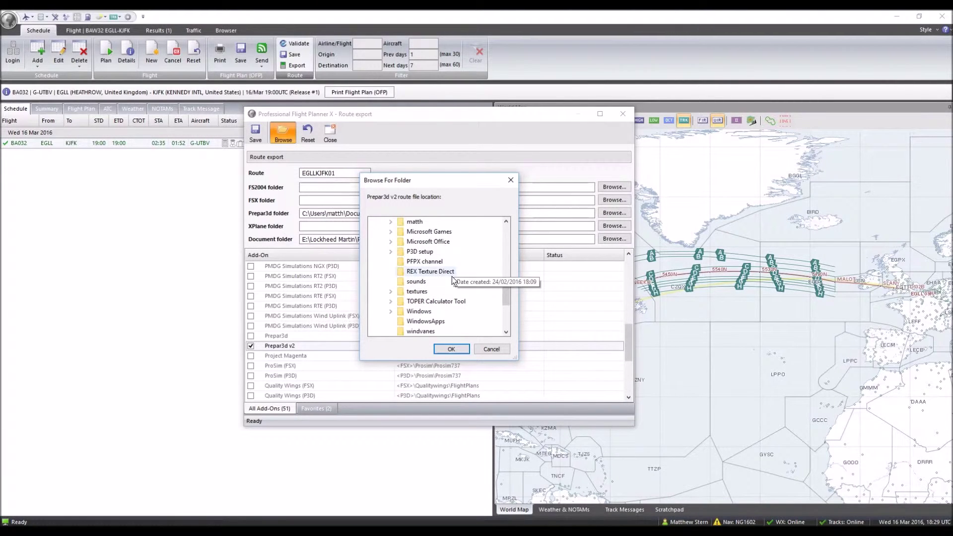
{"action": "scroll", "coordinate": [455, 318], "scroll_direction": "up", "scroll_amount": 1}
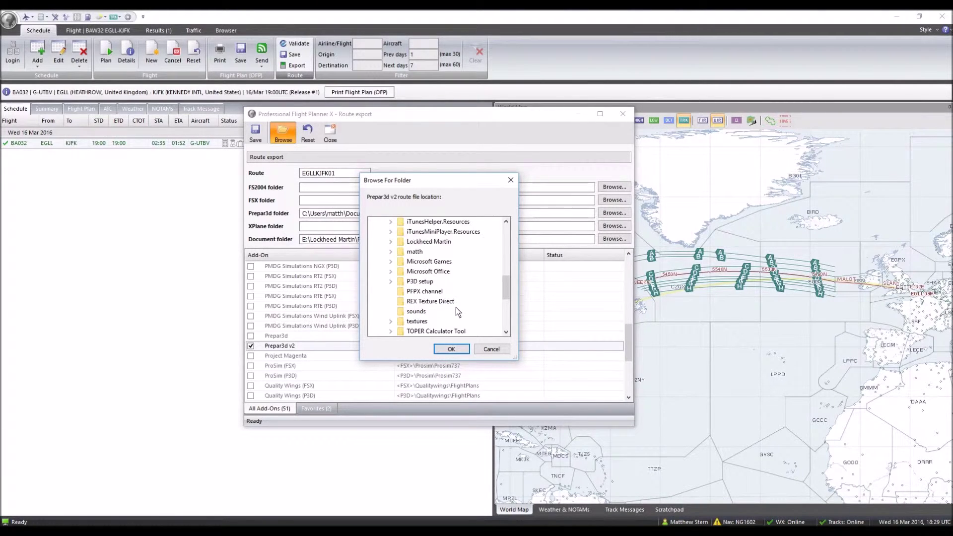
{"action": "scroll", "coordinate": [457, 308], "scroll_direction": "down", "scroll_amount": 3}
{"action": "scroll", "coordinate": [452, 293], "scroll_direction": "up", "scroll_amount": 1}
{"action": "scroll", "coordinate": [452, 292], "scroll_direction": "up", "scroll_amount": 3}
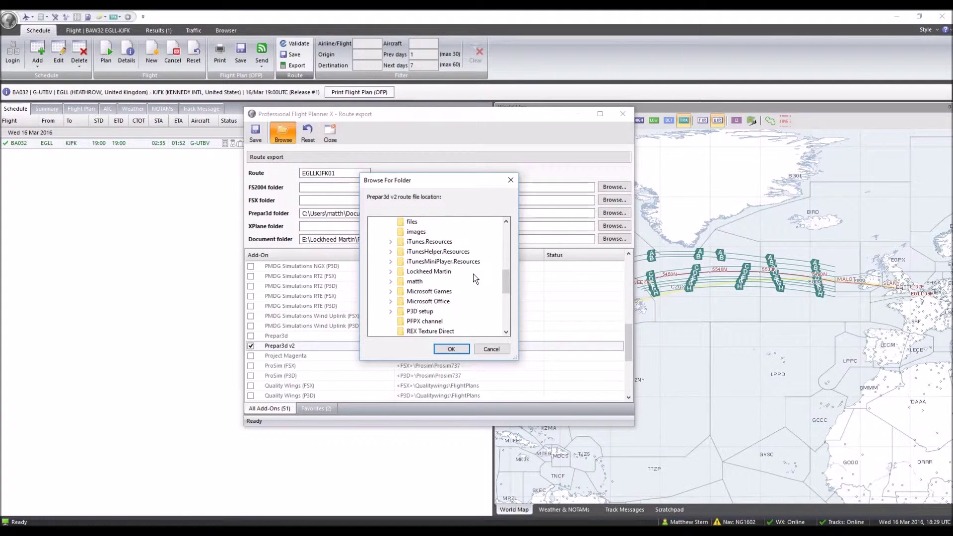
{"action": "left_click", "coordinate": [447, 272]}
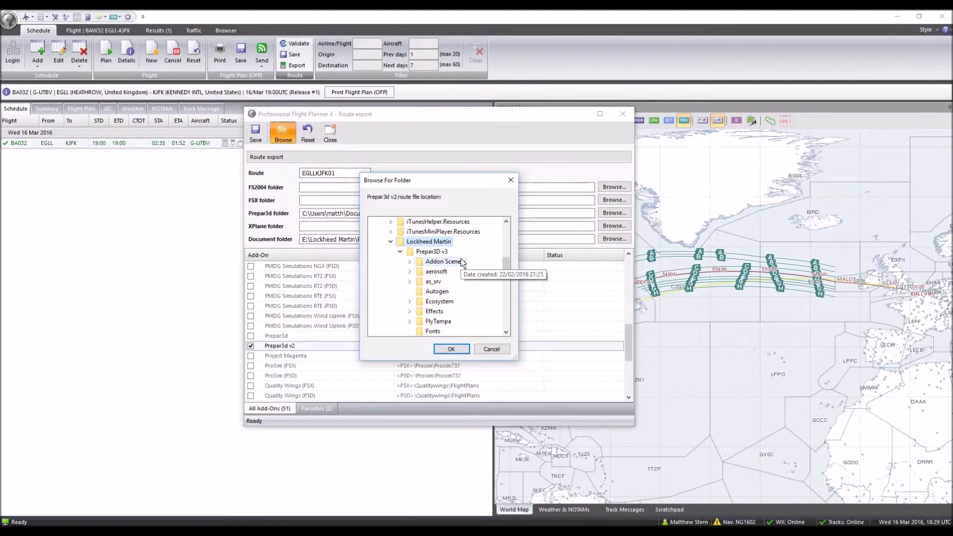
{"action": "left_click", "coordinate": [428, 252]}
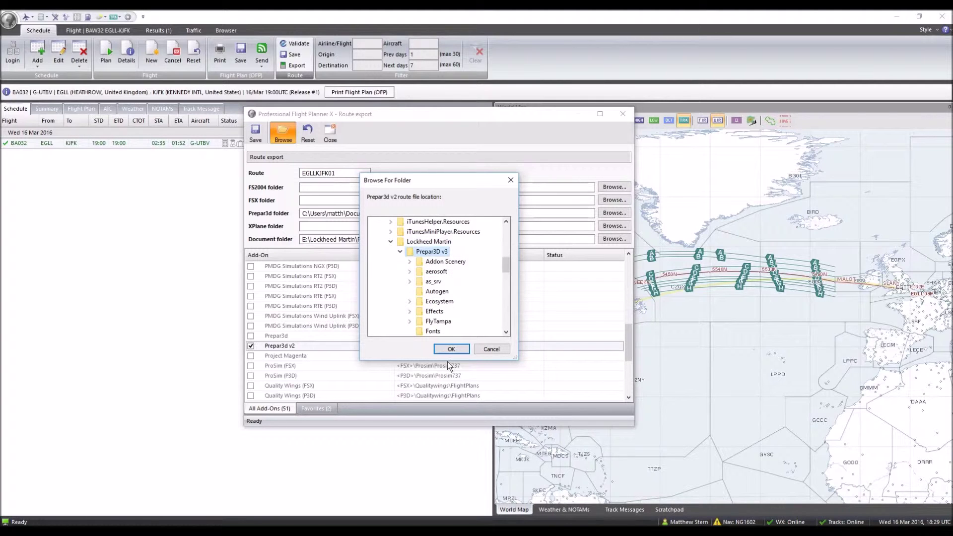
{"action": "left_click", "coordinate": [450, 349]}
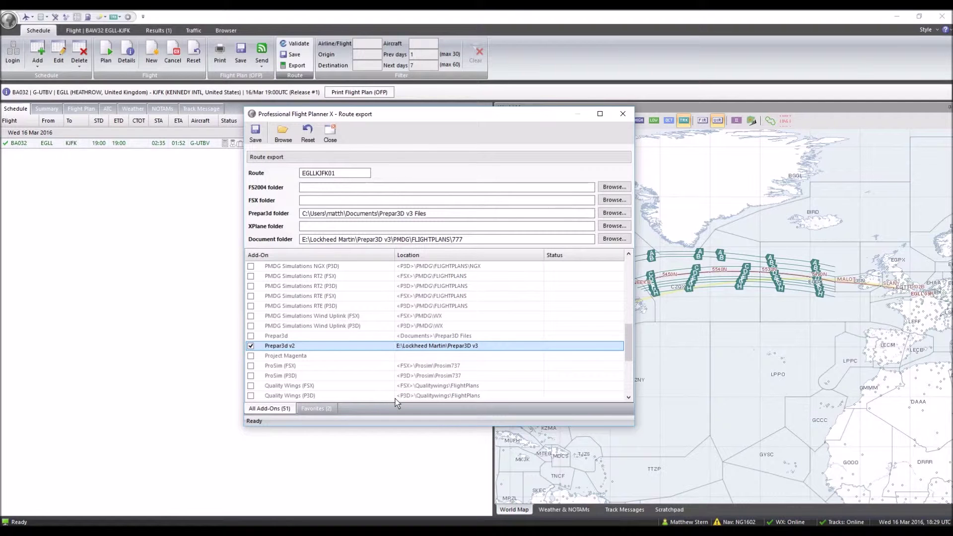
Exclude the Airbus Extended add-on from the export and include iFly B747-400 (v2) (P3D) instead
{"action": "scroll", "coordinate": [350, 323], "scroll_direction": "up", "scroll_amount": 10}
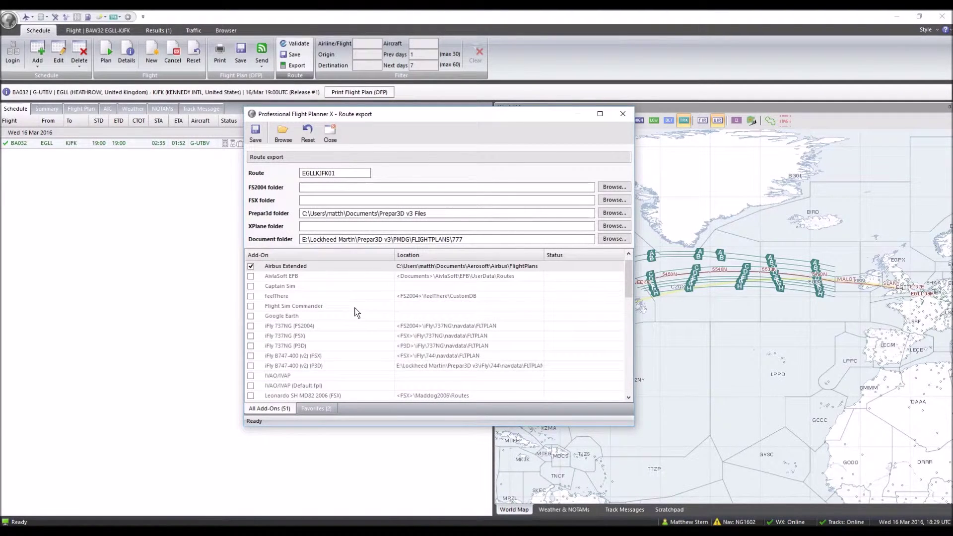
{"action": "scroll", "coordinate": [355, 318], "scroll_direction": "down", "scroll_amount": 1}
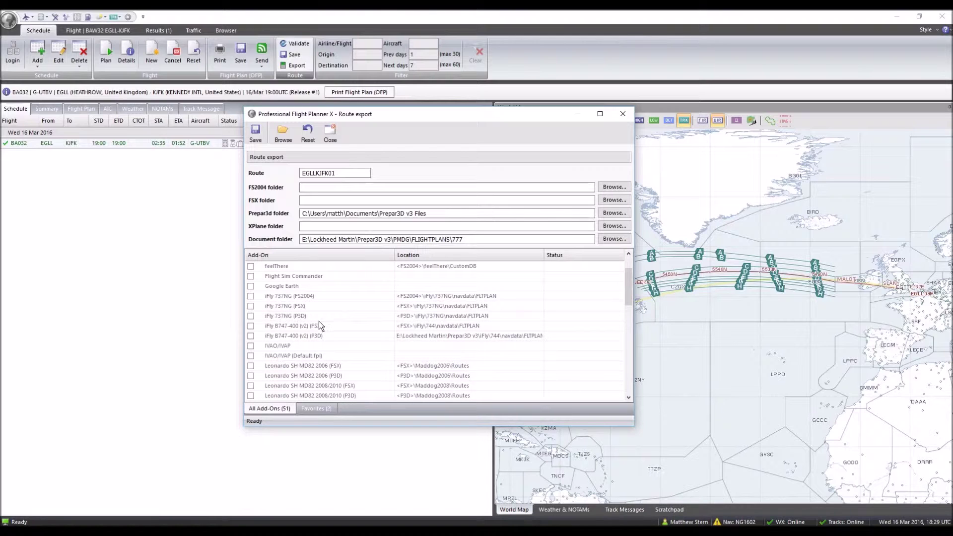
{"action": "scroll", "coordinate": [274, 334], "scroll_direction": "up", "scroll_amount": 2}
{"action": "left_click", "coordinate": [251, 277]}
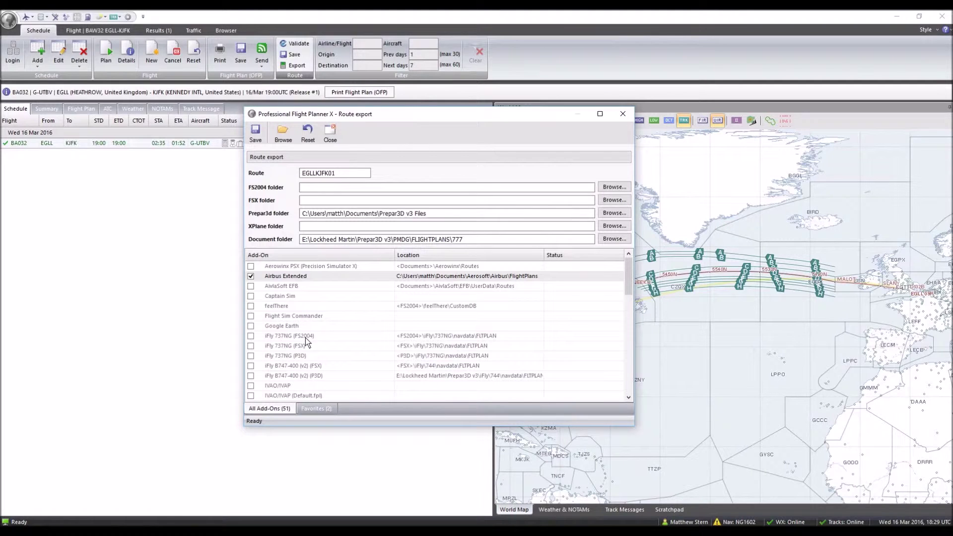
{"action": "left_click", "coordinate": [251, 276]}
{"action": "scroll", "coordinate": [432, 350], "scroll_direction": "down", "scroll_amount": 1}
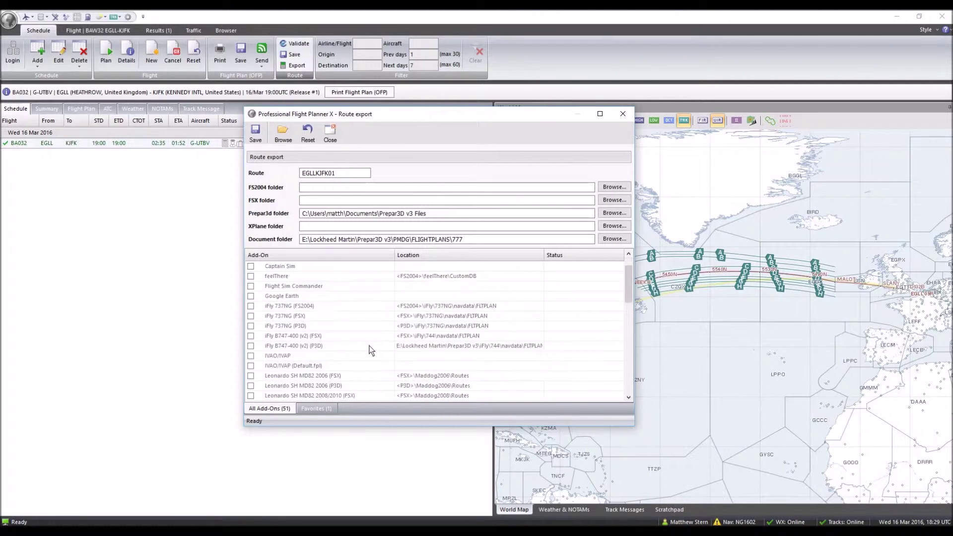
{"action": "scroll", "coordinate": [366, 334], "scroll_direction": "down", "scroll_amount": 1}
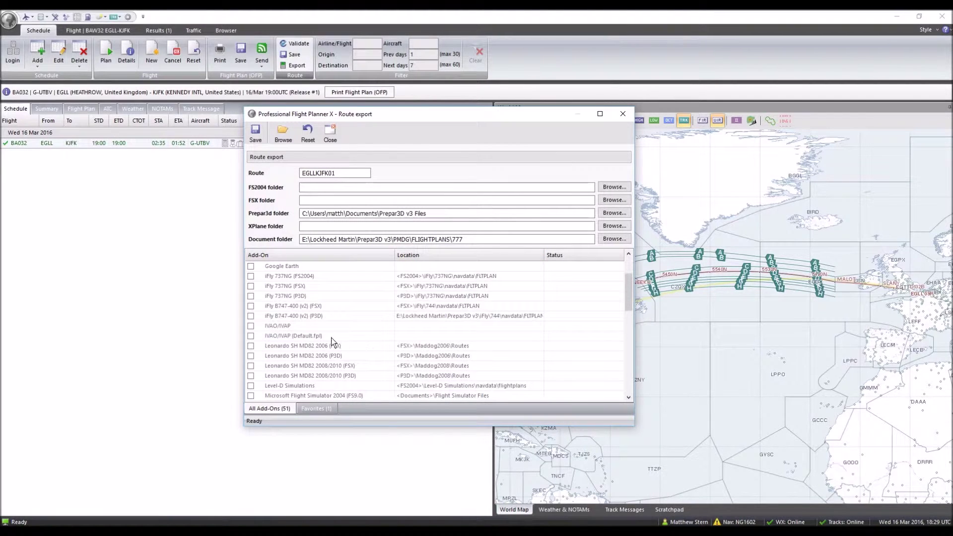
{"action": "left_click", "coordinate": [250, 316]}
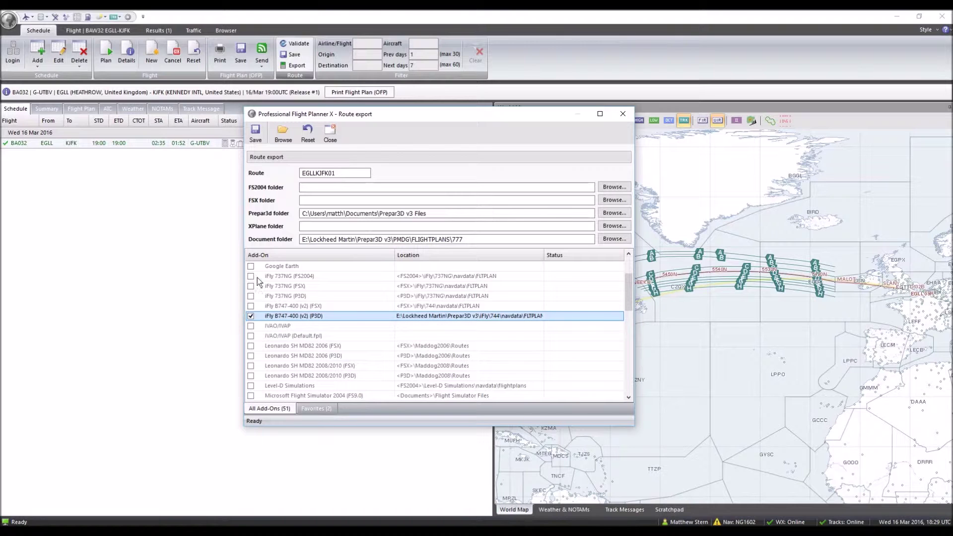
Set the iFly B747-400 (v2) (P3D) route file location to the FLTPLAN folder under Prepar3D v3\iFly\744\navdata
{"action": "left_click", "coordinate": [283, 133]}
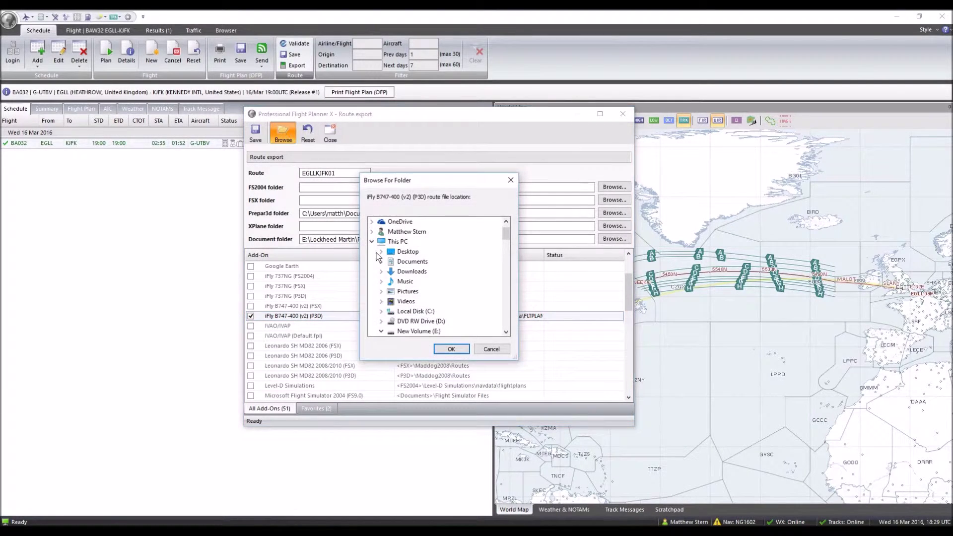
{"action": "scroll", "coordinate": [422, 301], "scroll_direction": "down", "scroll_amount": 2}
{"action": "scroll", "coordinate": [447, 285], "scroll_direction": "down", "scroll_amount": 7}
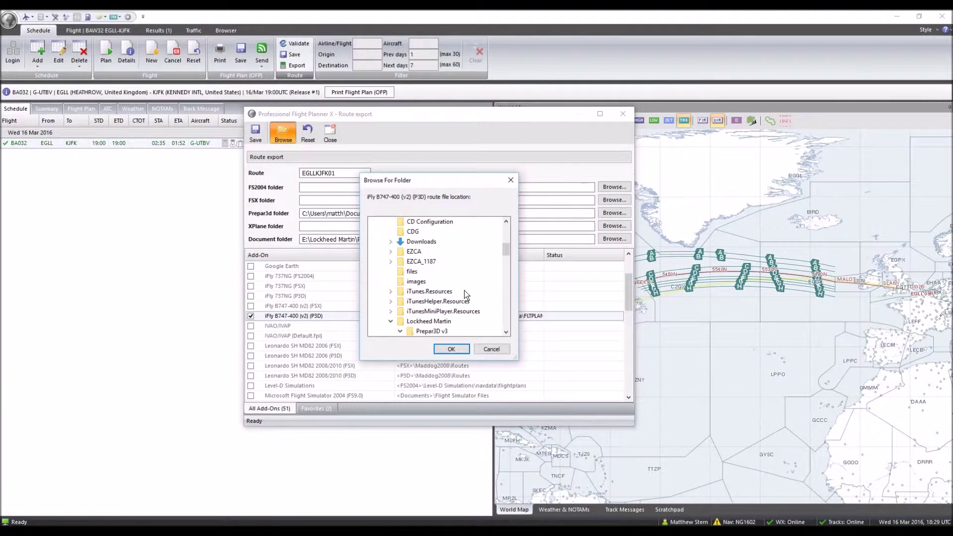
{"action": "scroll", "coordinate": [461, 298], "scroll_direction": "down", "scroll_amount": 3}
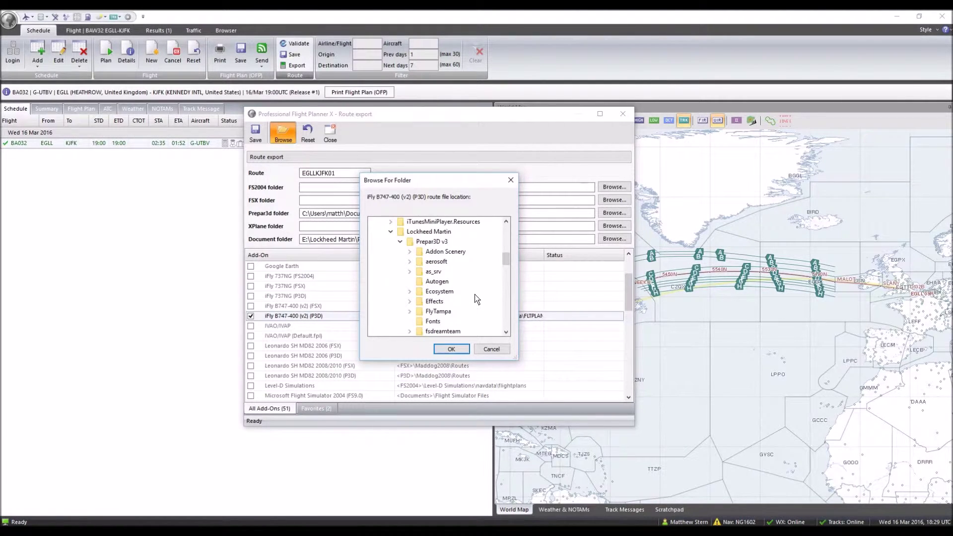
{"action": "scroll", "coordinate": [470, 298], "scroll_direction": "down", "scroll_amount": 1}
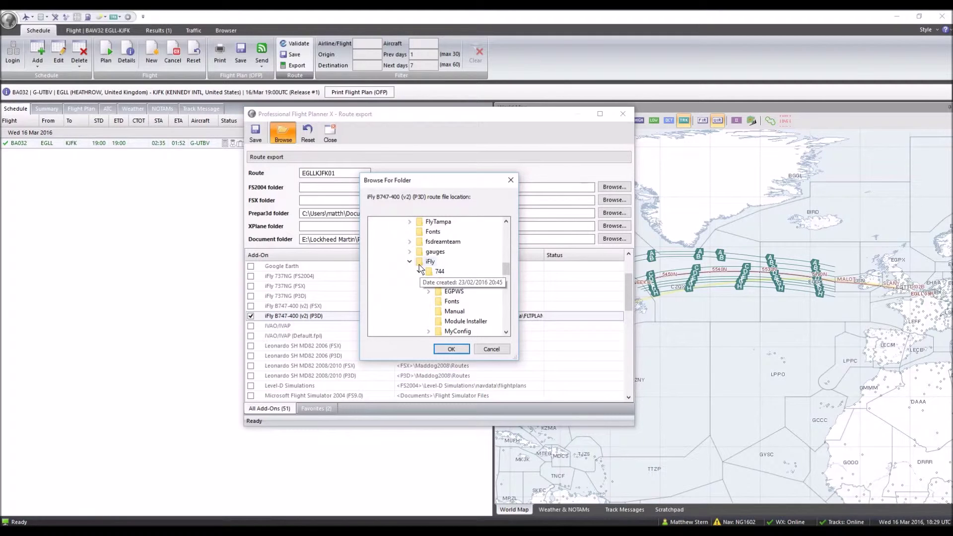
{"action": "scroll", "coordinate": [494, 314], "scroll_direction": "down", "scroll_amount": 1}
{"action": "left_click", "coordinate": [429, 321]}
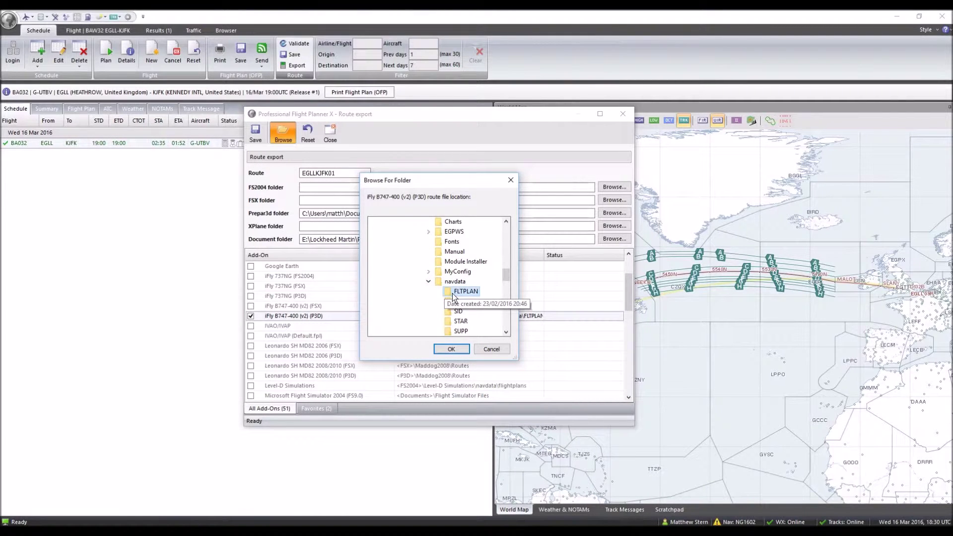
{"action": "left_click", "coordinate": [452, 349]}
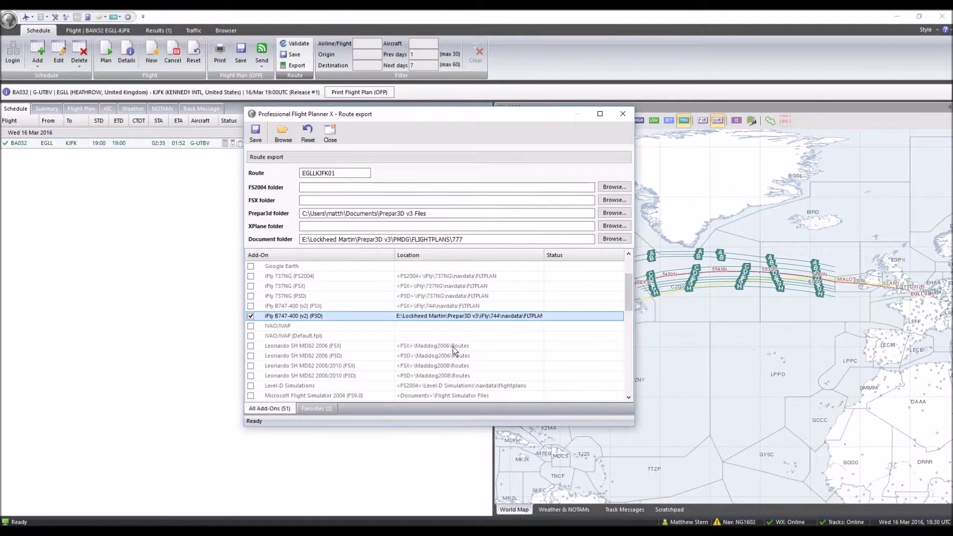
Save route EGLLKJFK01 for the selected add-ons, check the export status of Prepar3d v2, and close the route export
{"action": "left_click", "coordinate": [255, 134]}
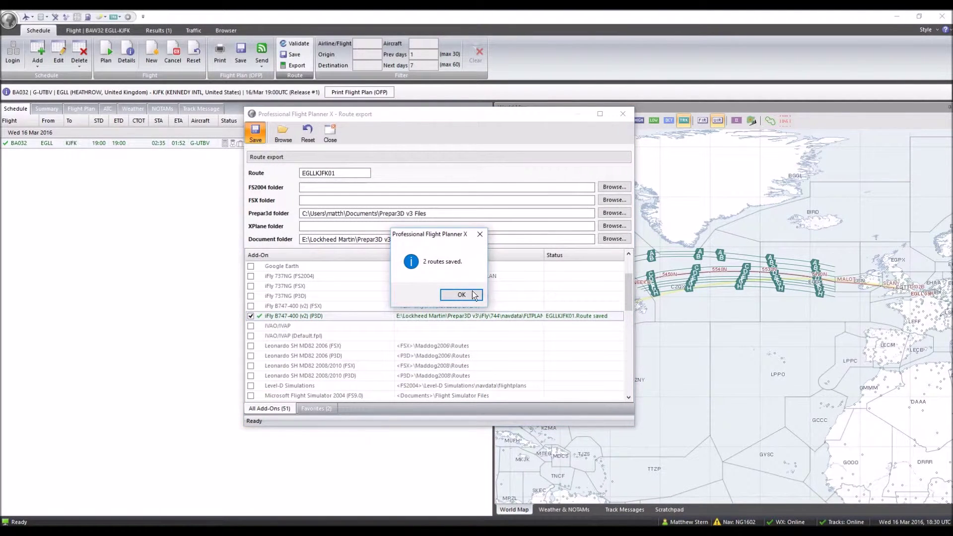
{"action": "left_click", "coordinate": [465, 295]}
{"action": "scroll", "coordinate": [344, 334], "scroll_direction": "down", "scroll_amount": 10}
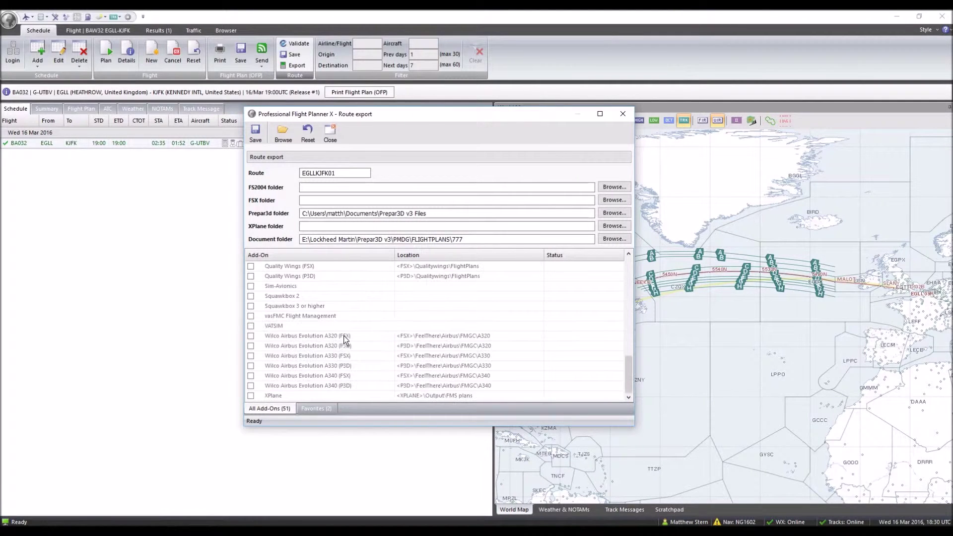
{"action": "scroll", "coordinate": [311, 294], "scroll_direction": "up", "scroll_amount": 2}
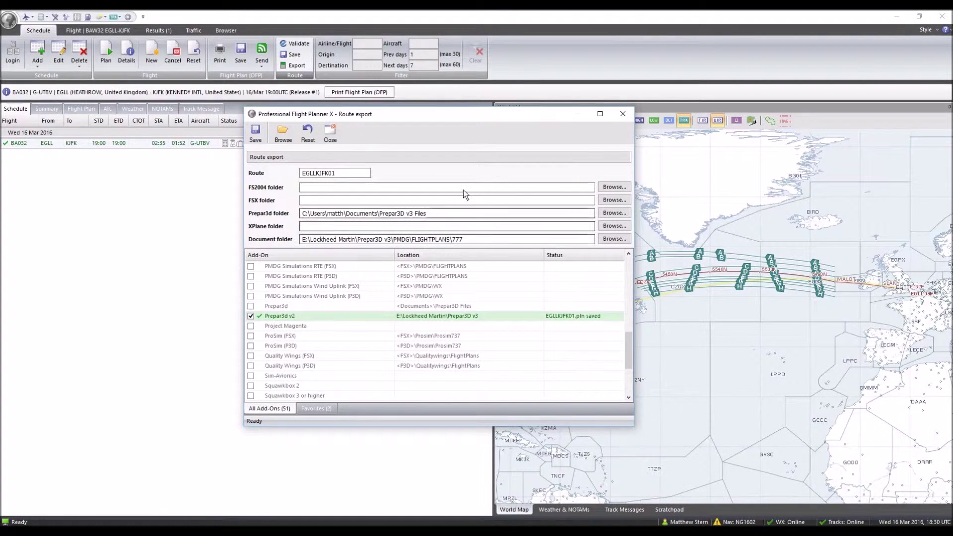
{"action": "left_click", "coordinate": [622, 115]}
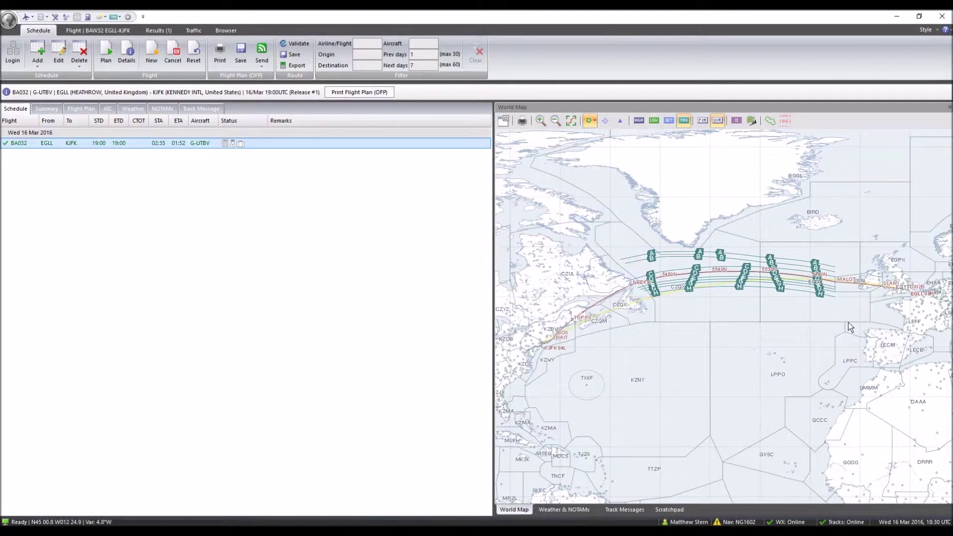
{"action": "left_click_drag", "start_coordinate": [847, 323], "coordinate": [787, 300]}
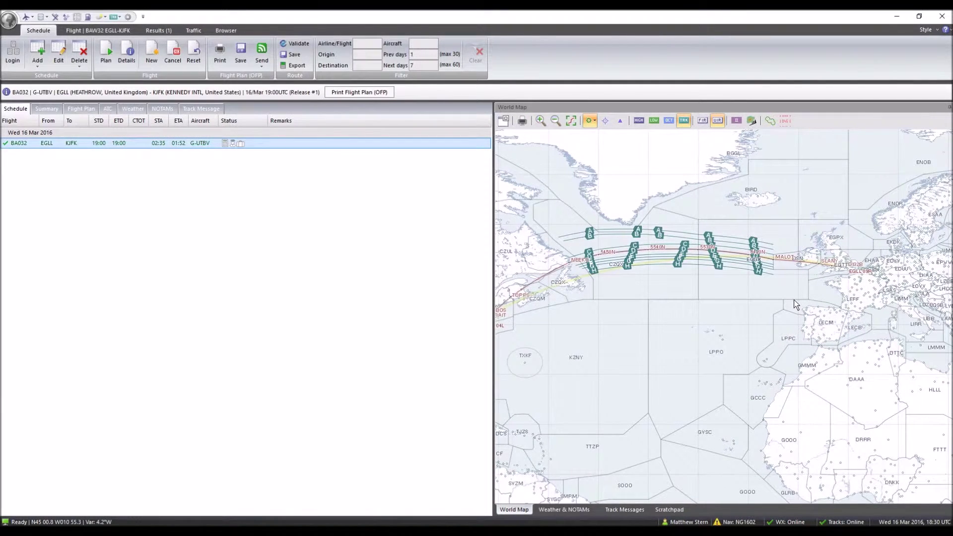